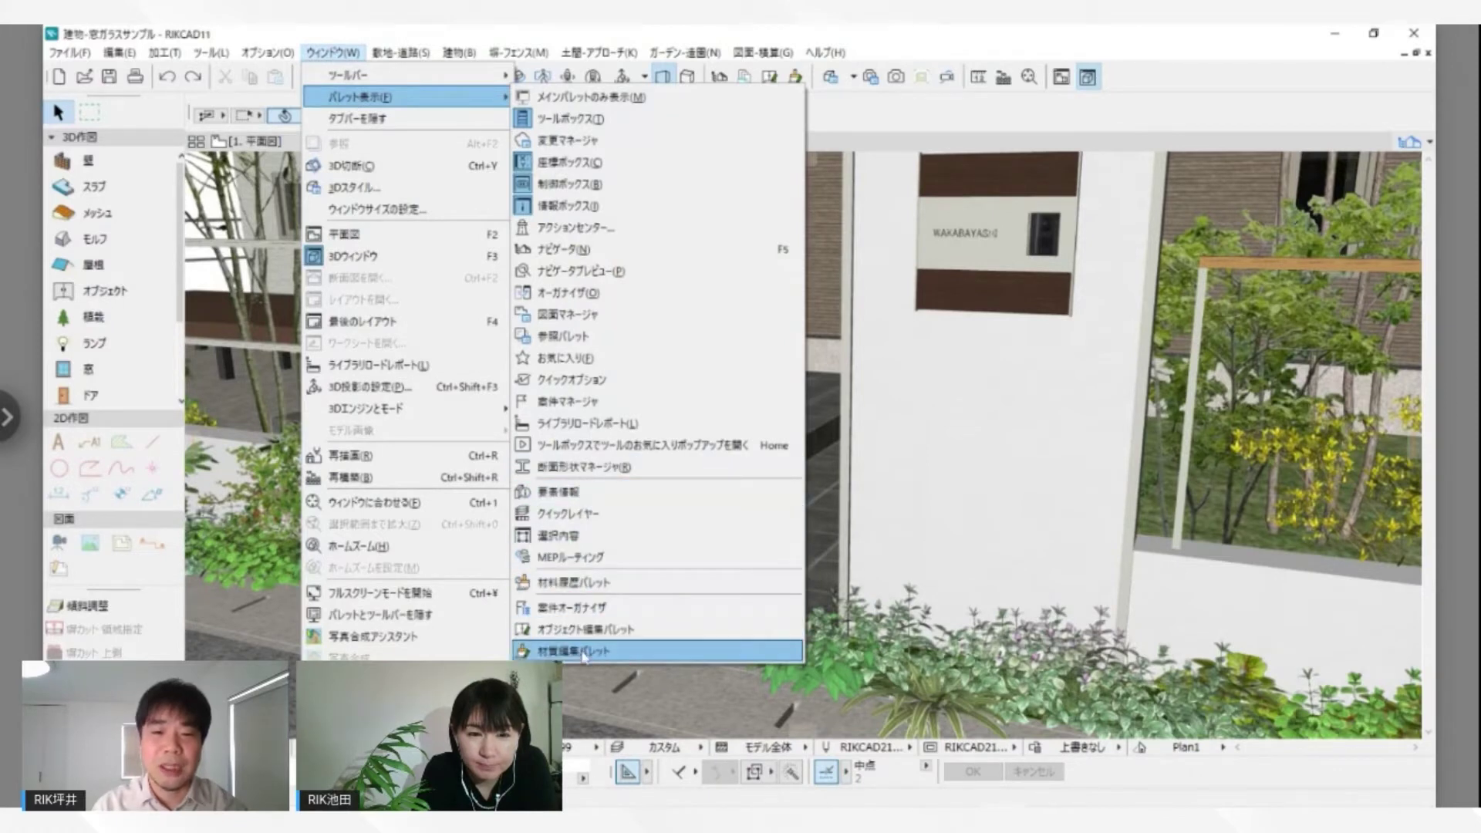
# - Display the material editing palette (材質編集パレット) beside the 3D view
pyautogui.click(898, 123)
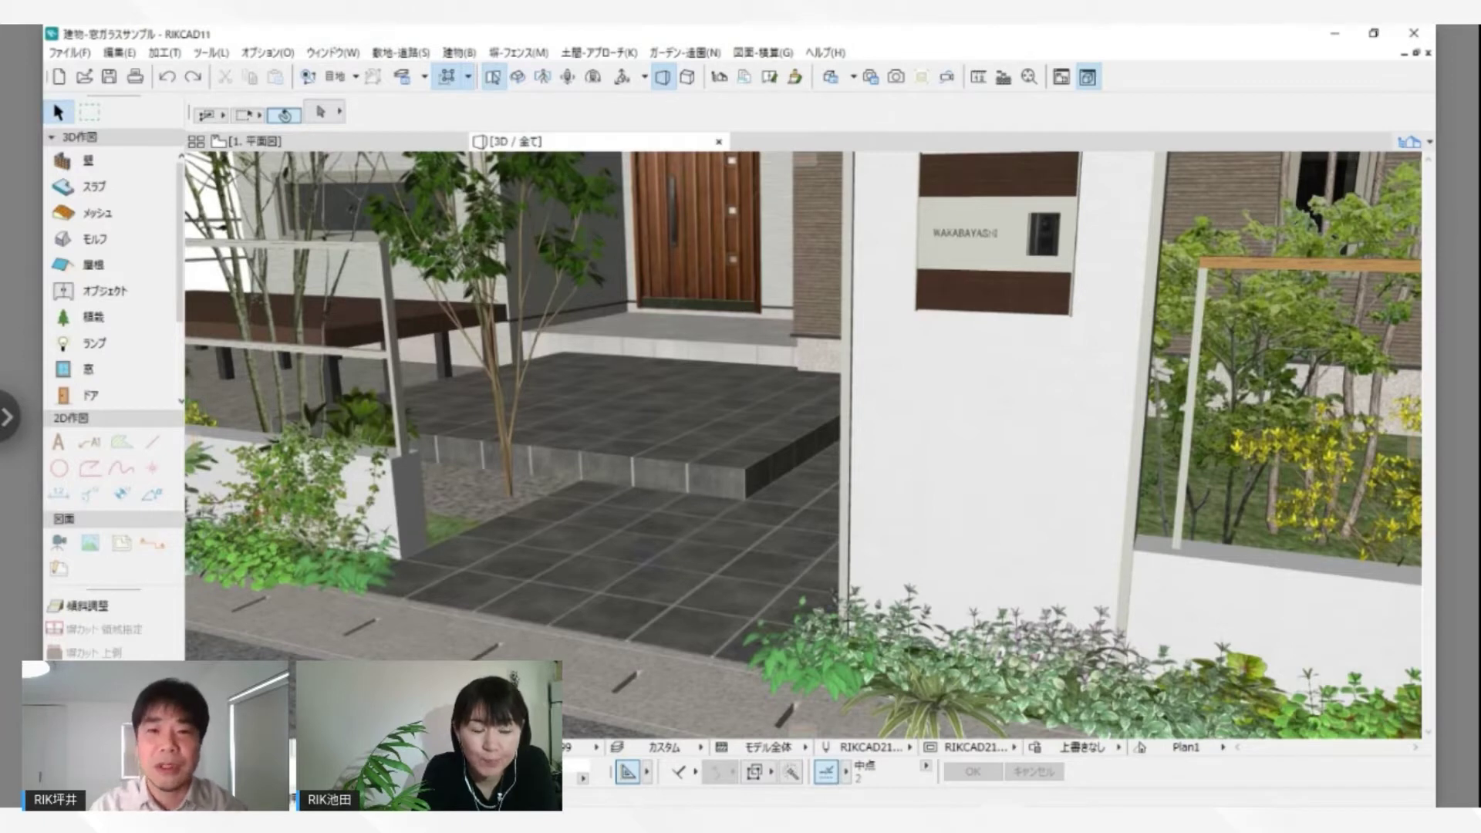
pyautogui.click(798, 80)
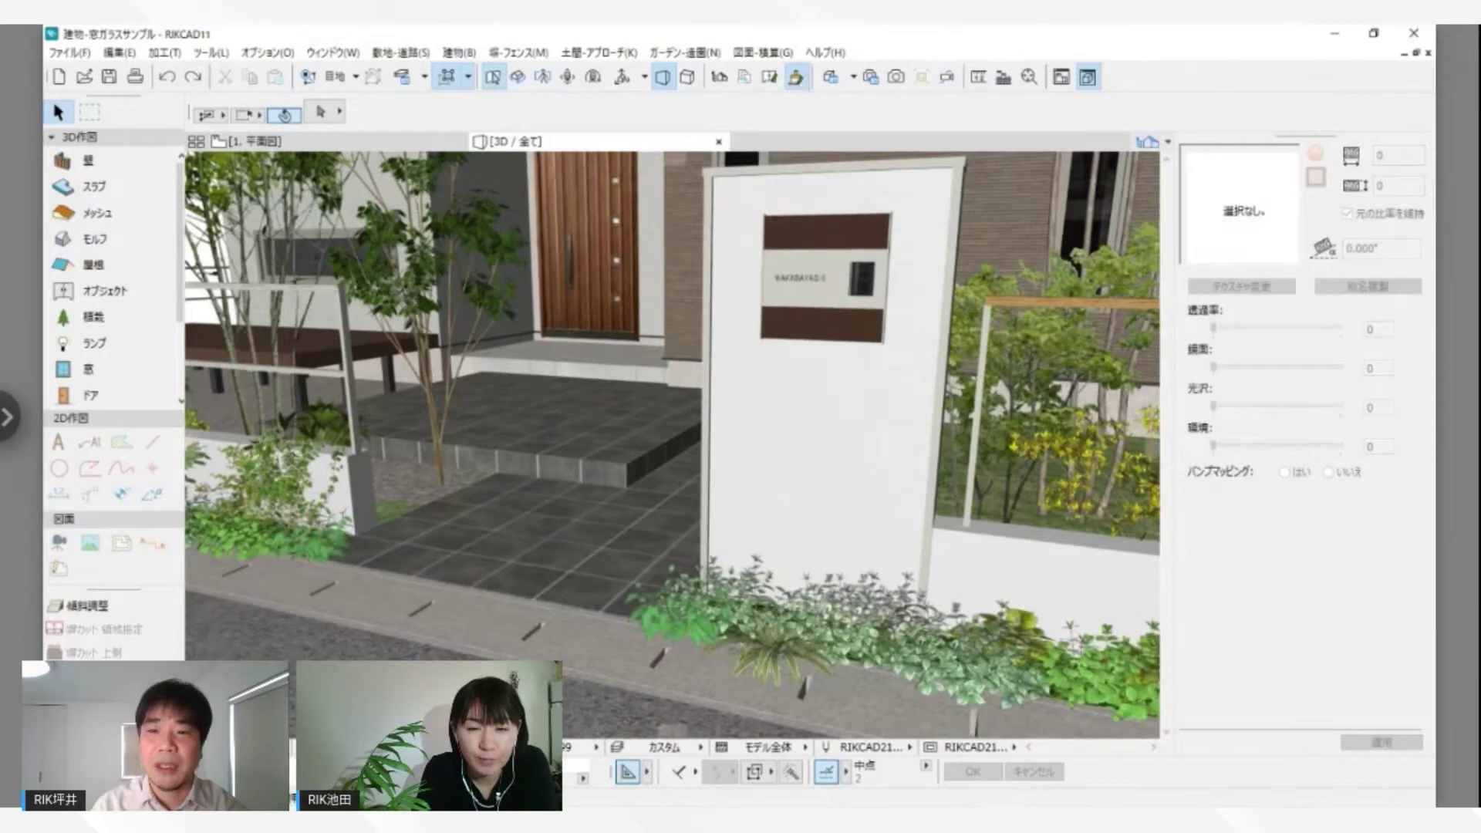
pyautogui.click(799, 83)
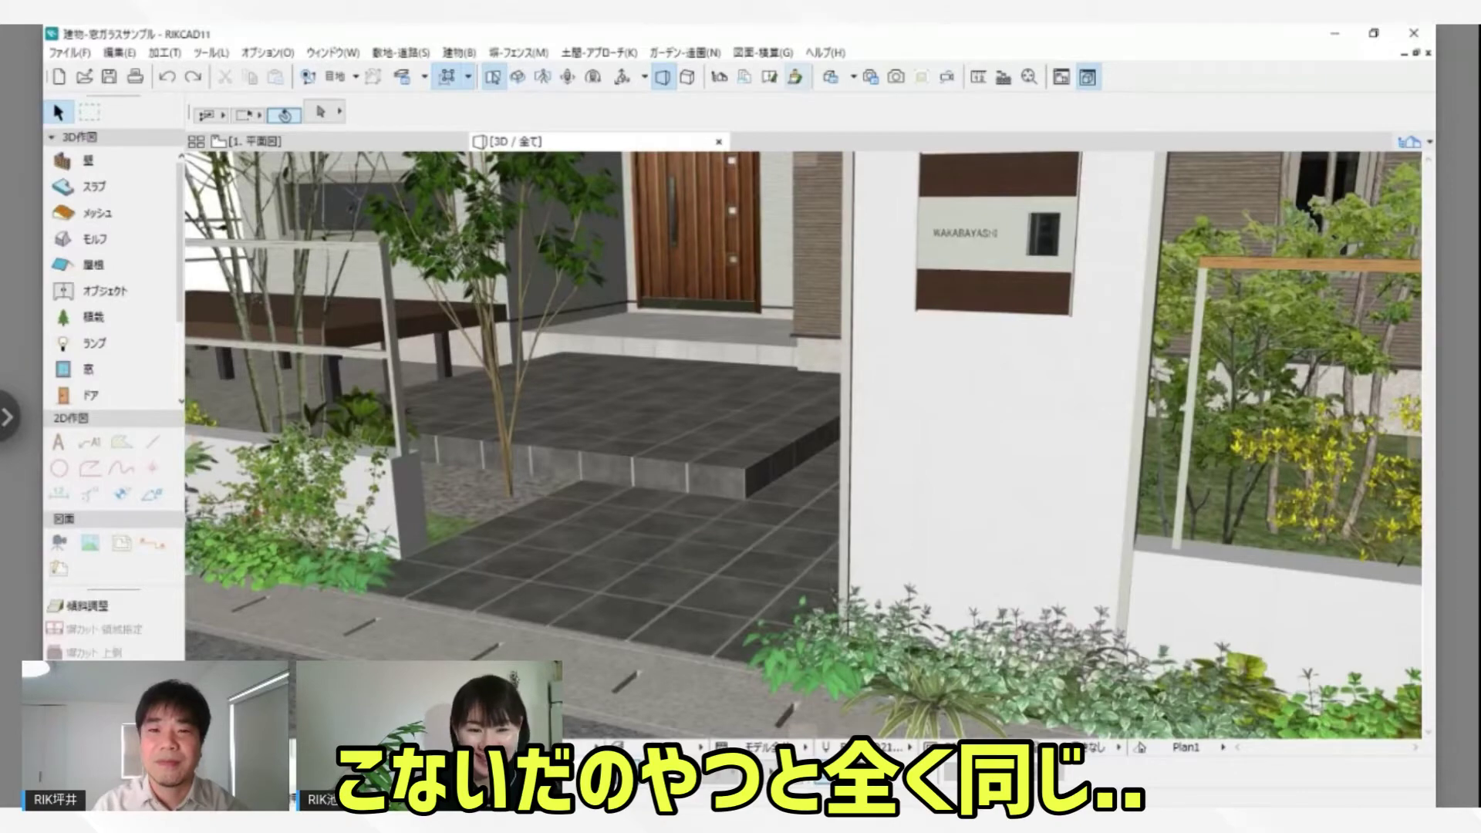
pyautogui.click(799, 82)
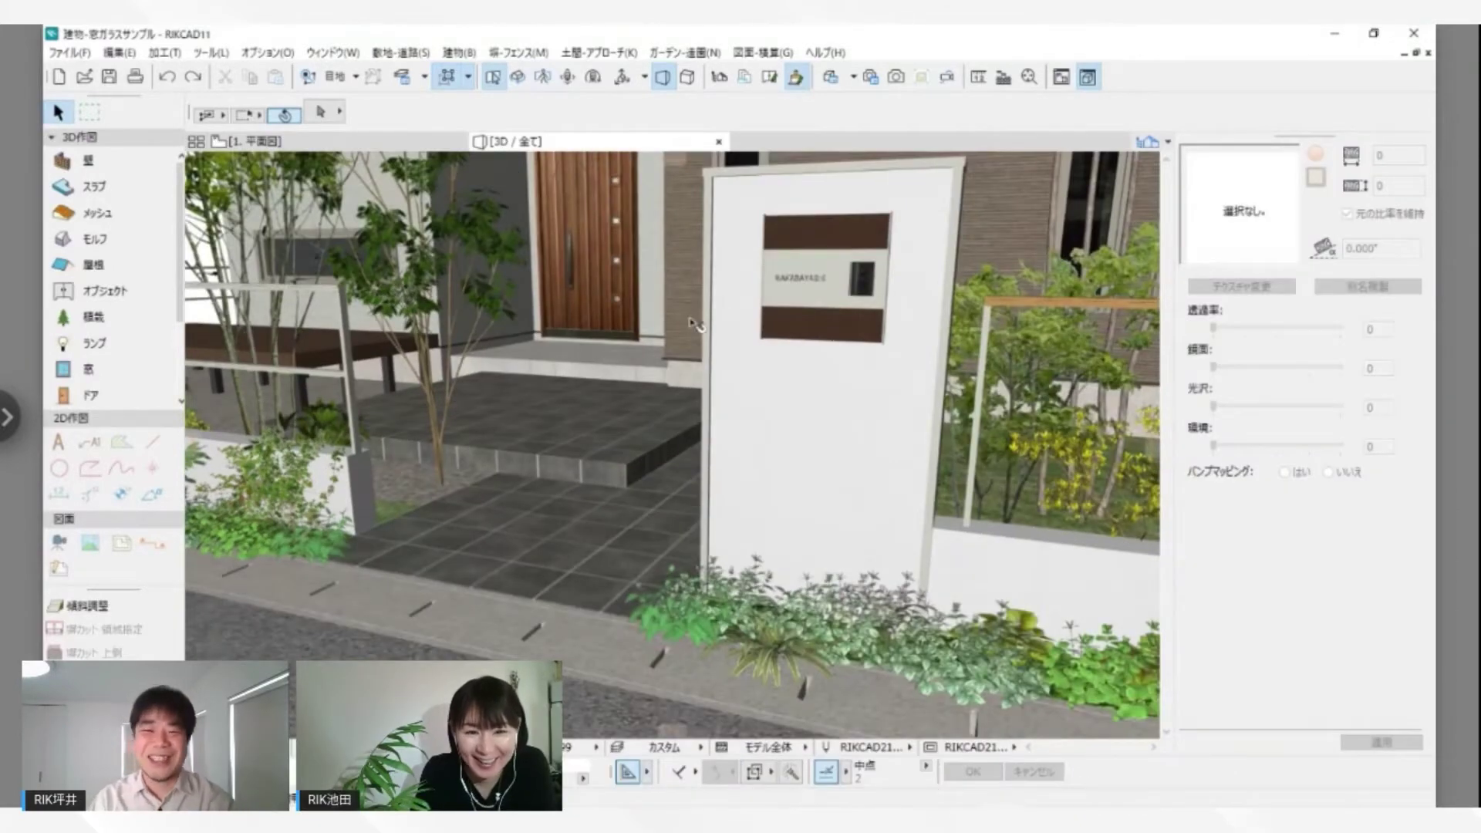
pyautogui.click(546, 550)
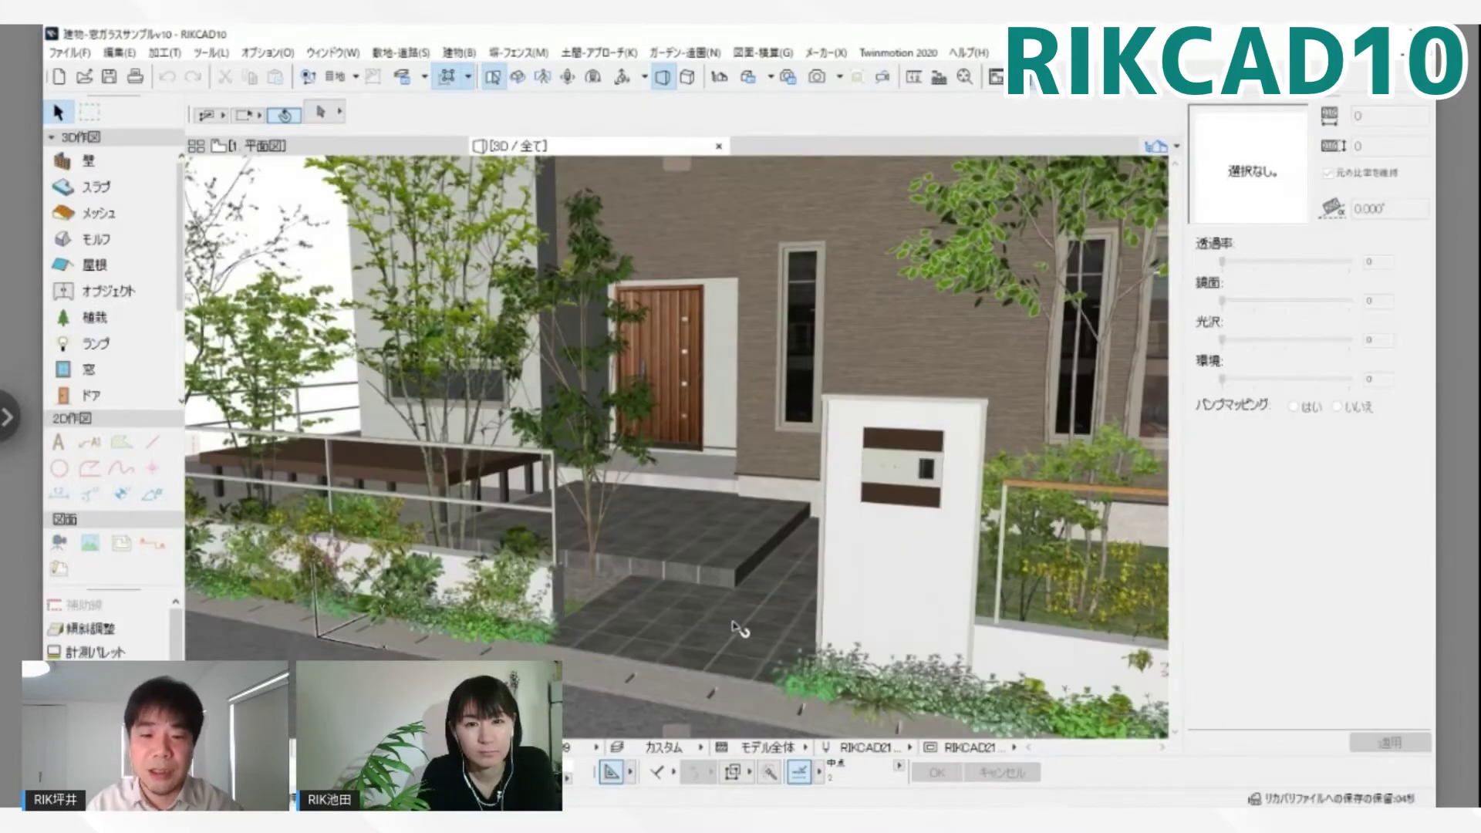
# - Switch to RIKCAD10 and select the tiled approach slab to inspect its material size settings
pyautogui.click(692, 630)
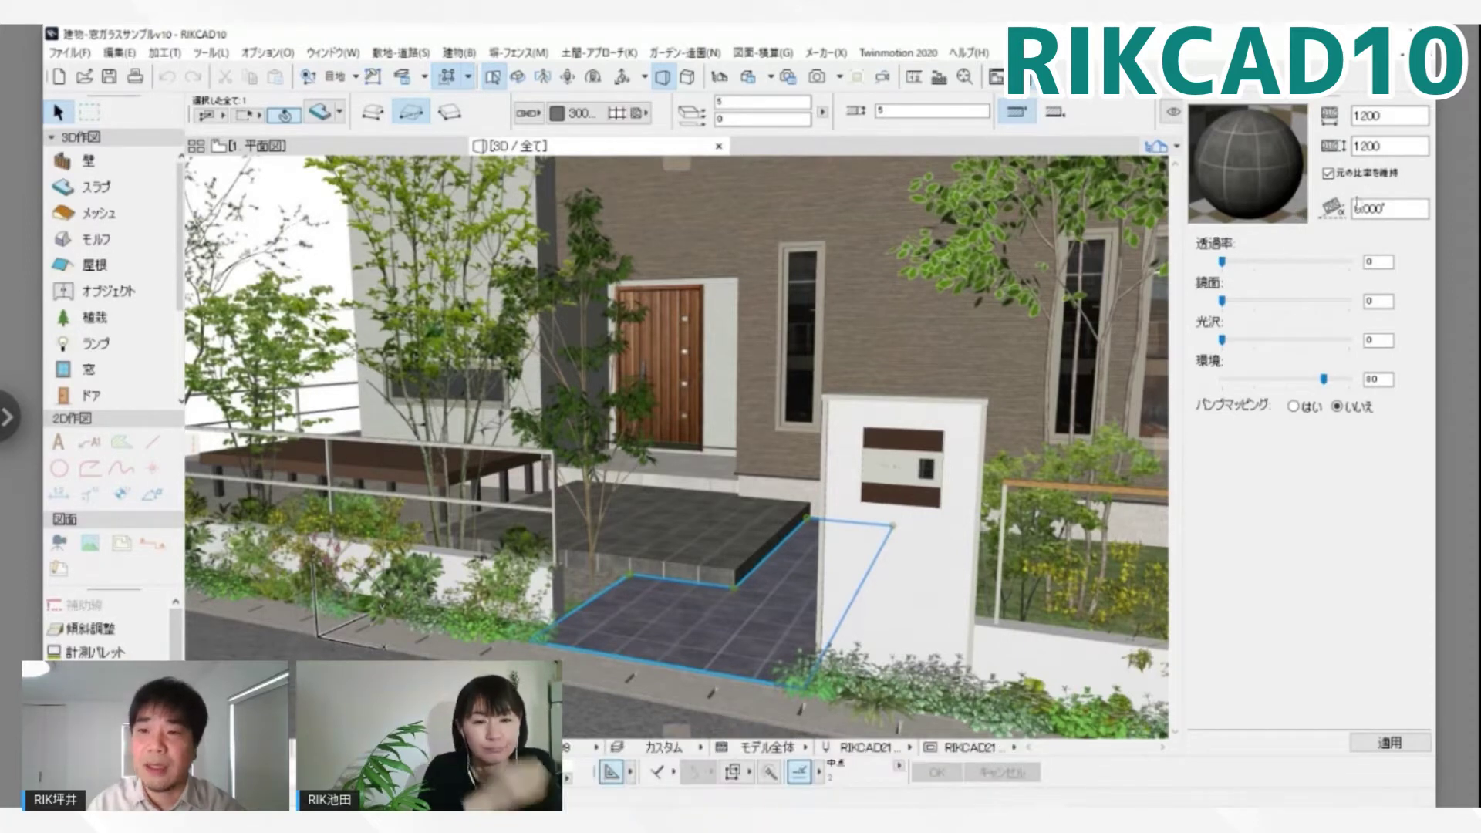
pyautogui.doubleClick(1366, 116)
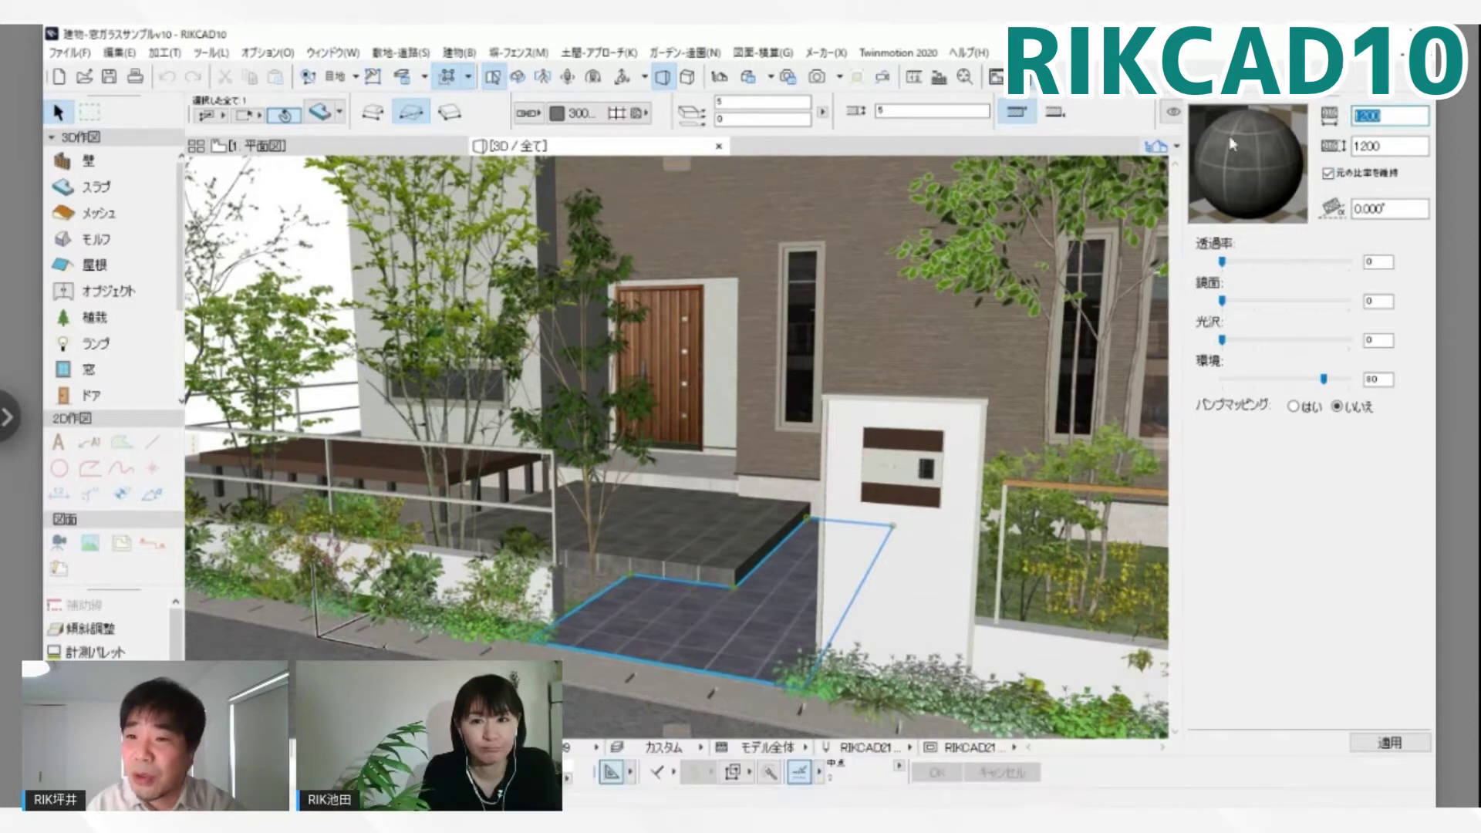
pyautogui.press('Tab')
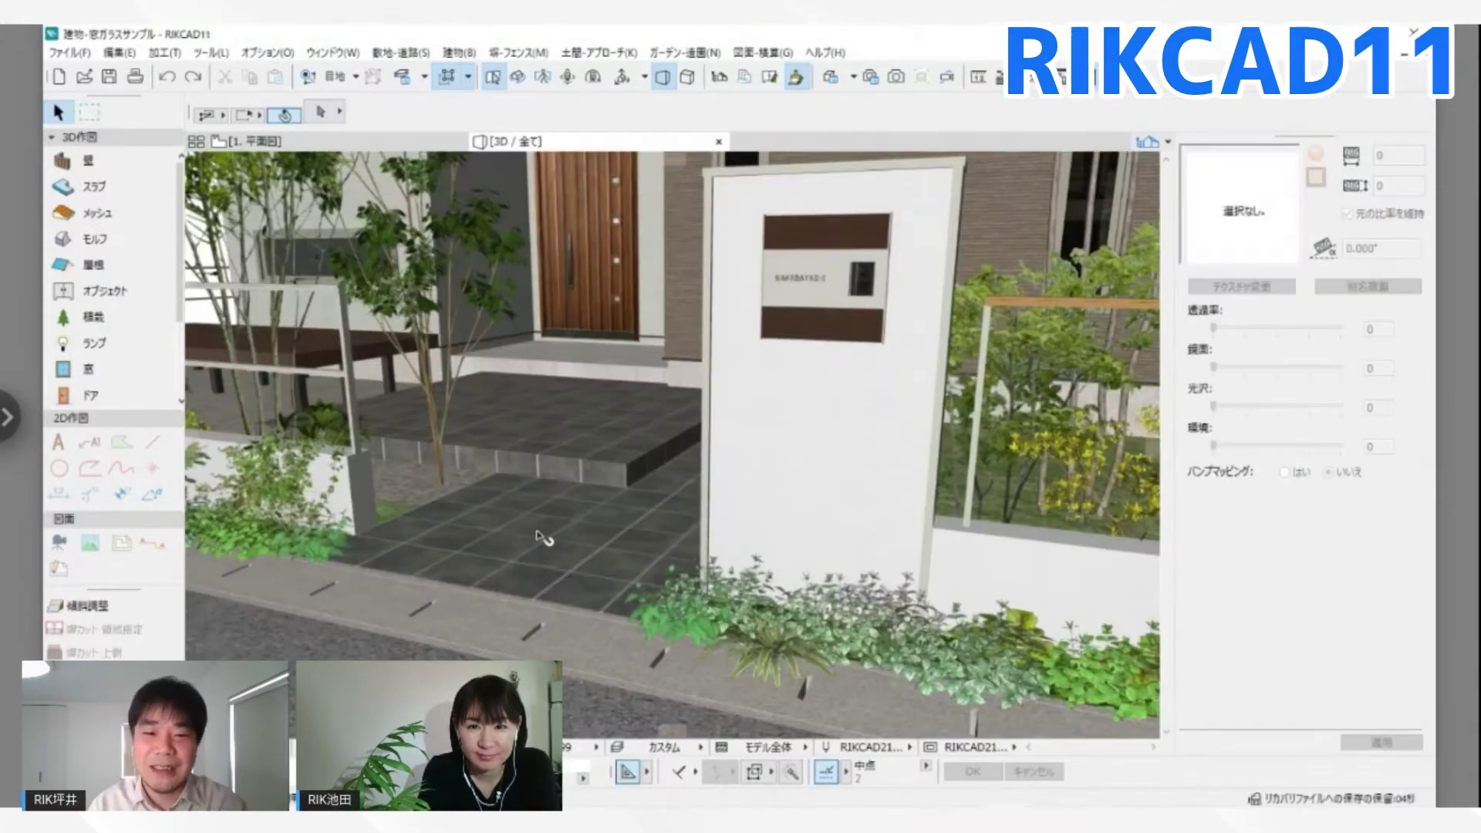
# - Switch to RIKCAD11, select the tiled approach slab and compare its material preview in sphere and flat modes
pyautogui.click(540, 532)
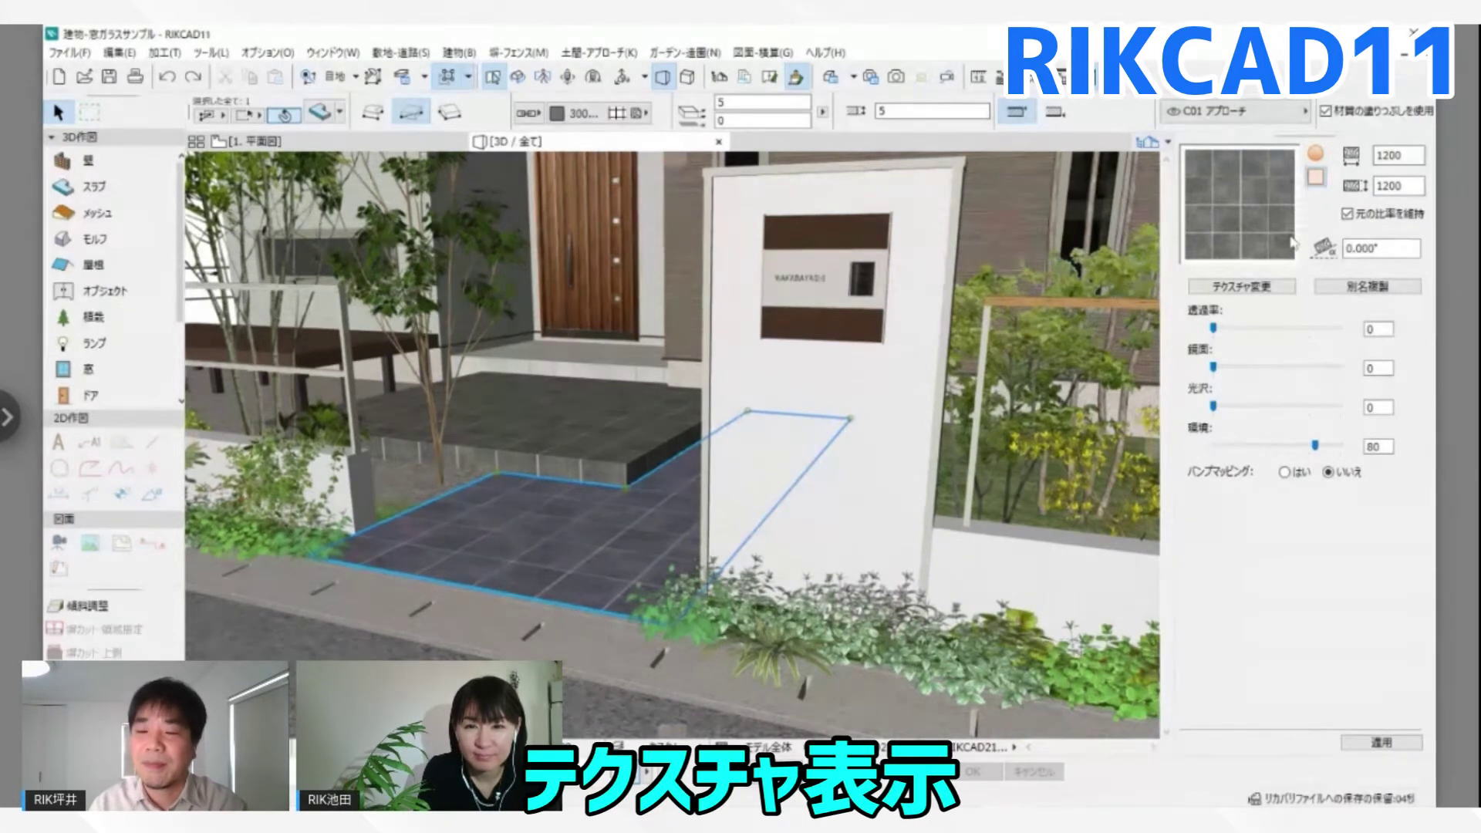
pyautogui.click(1316, 155)
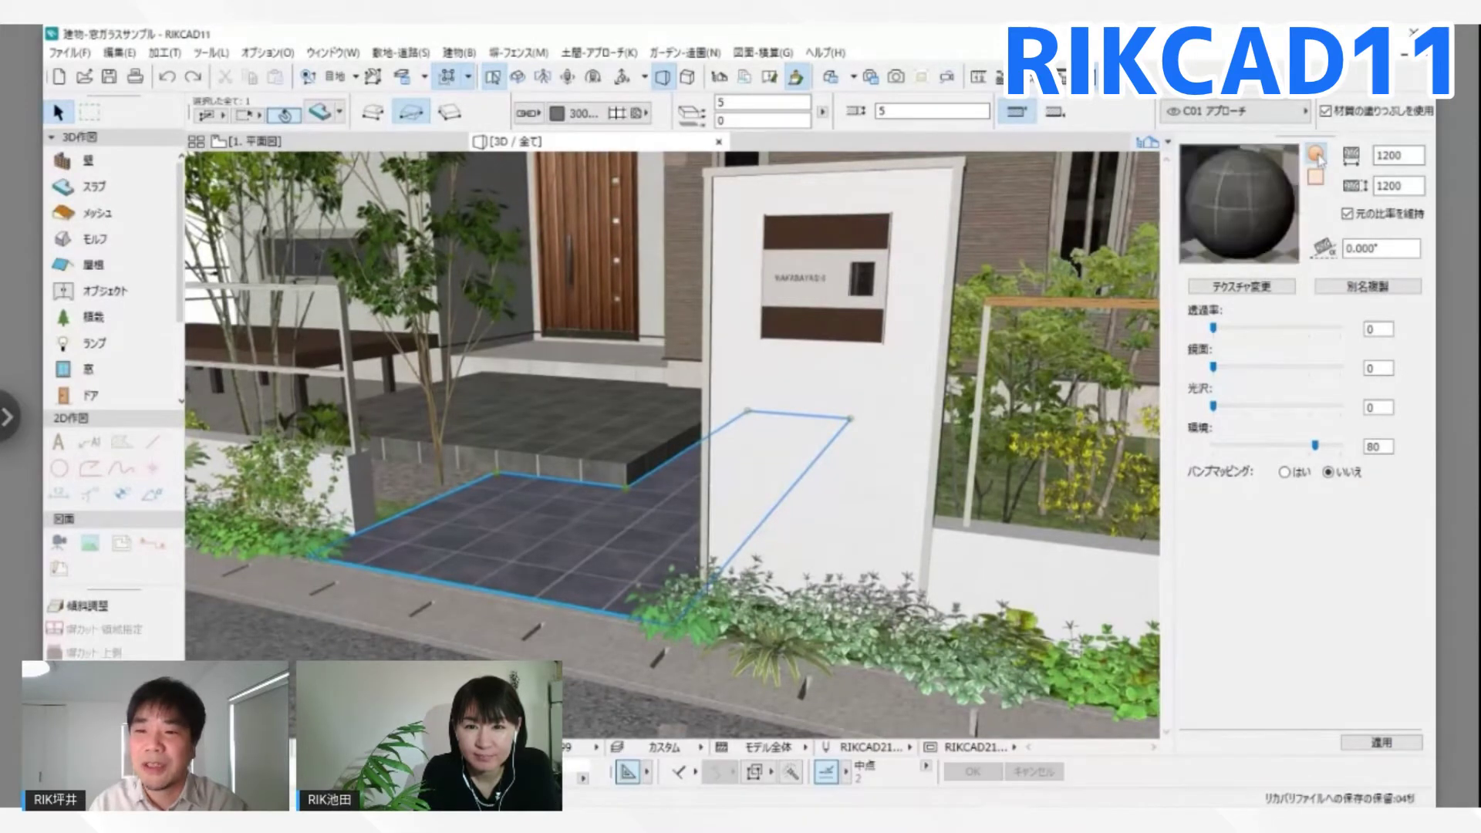
pyautogui.click(1316, 157)
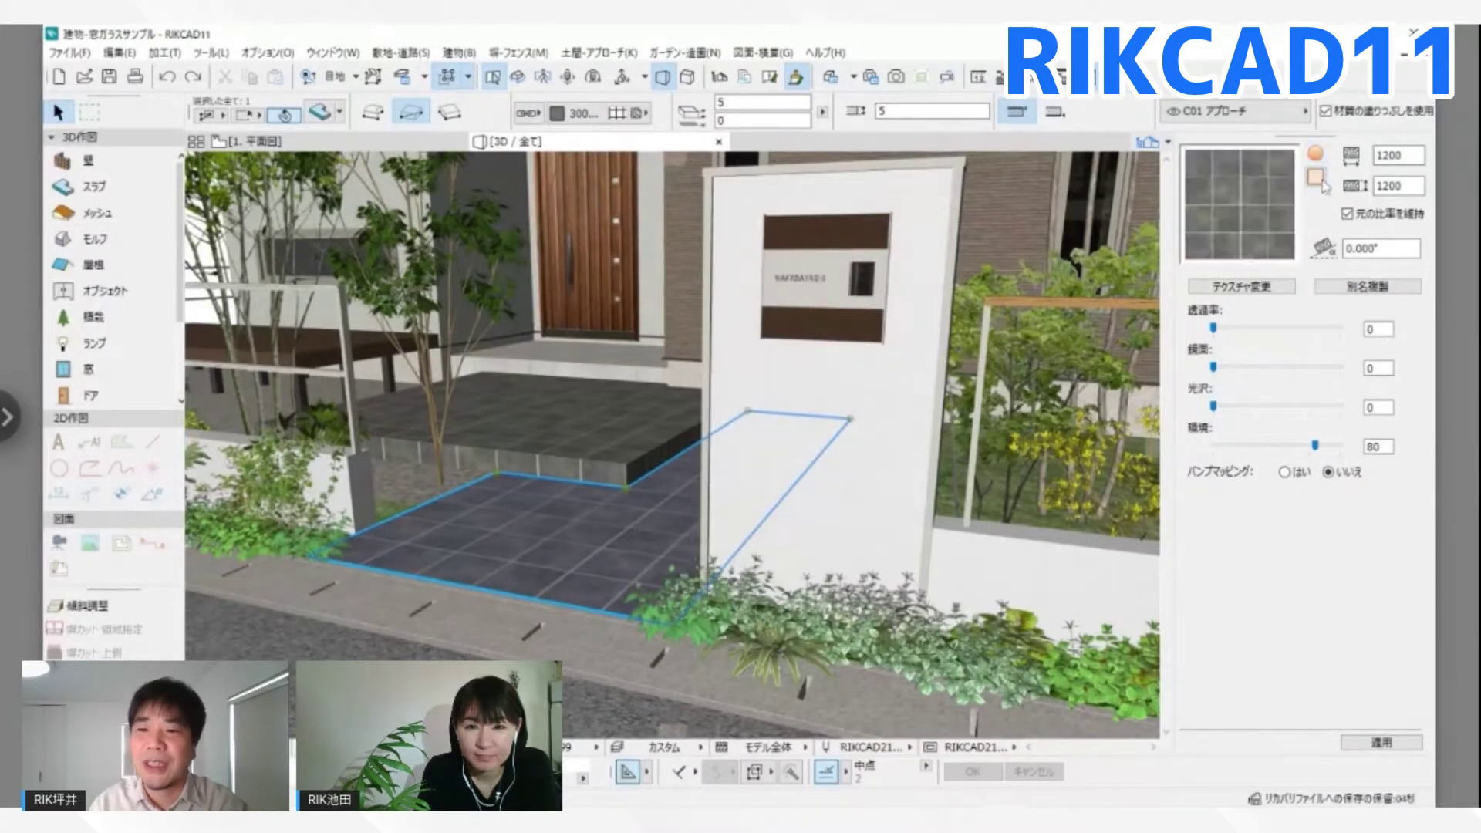
pyautogui.click(1317, 156)
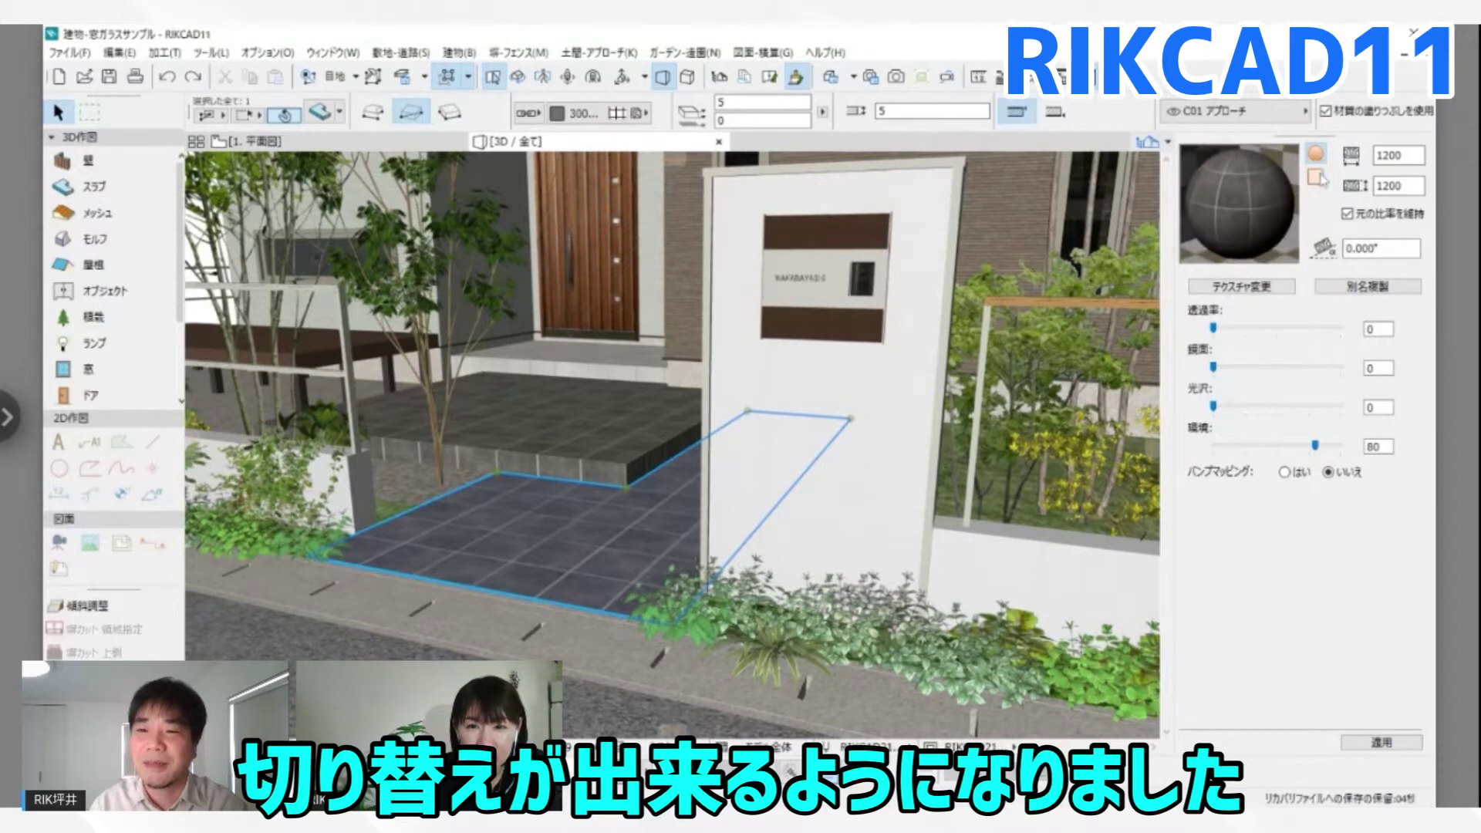
pyautogui.click(1316, 178)
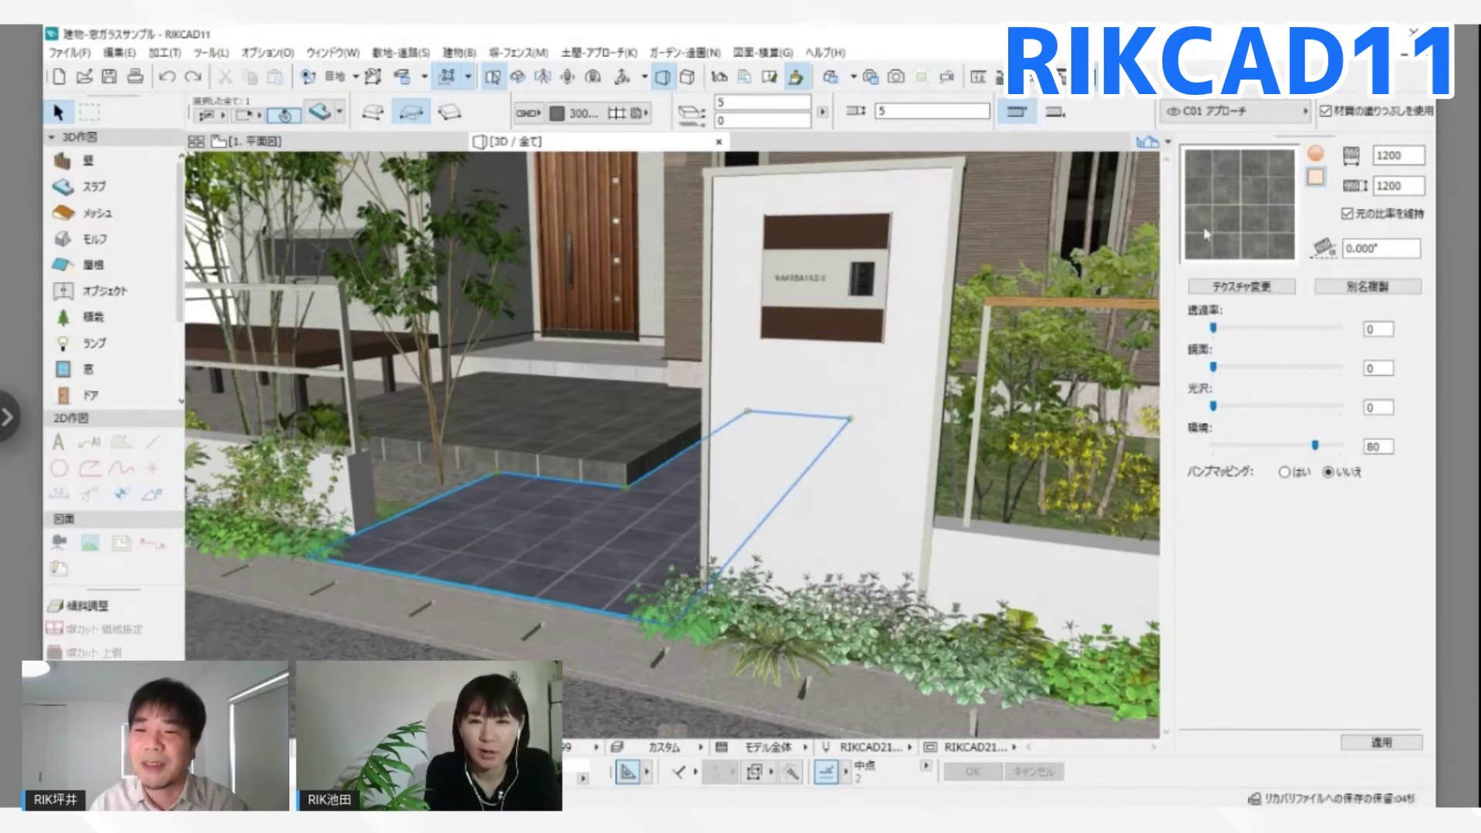
# - Set the approach material's texture angle to 45° and compare the rotation in the sphere and flat previews
pyautogui.click(1315, 153)
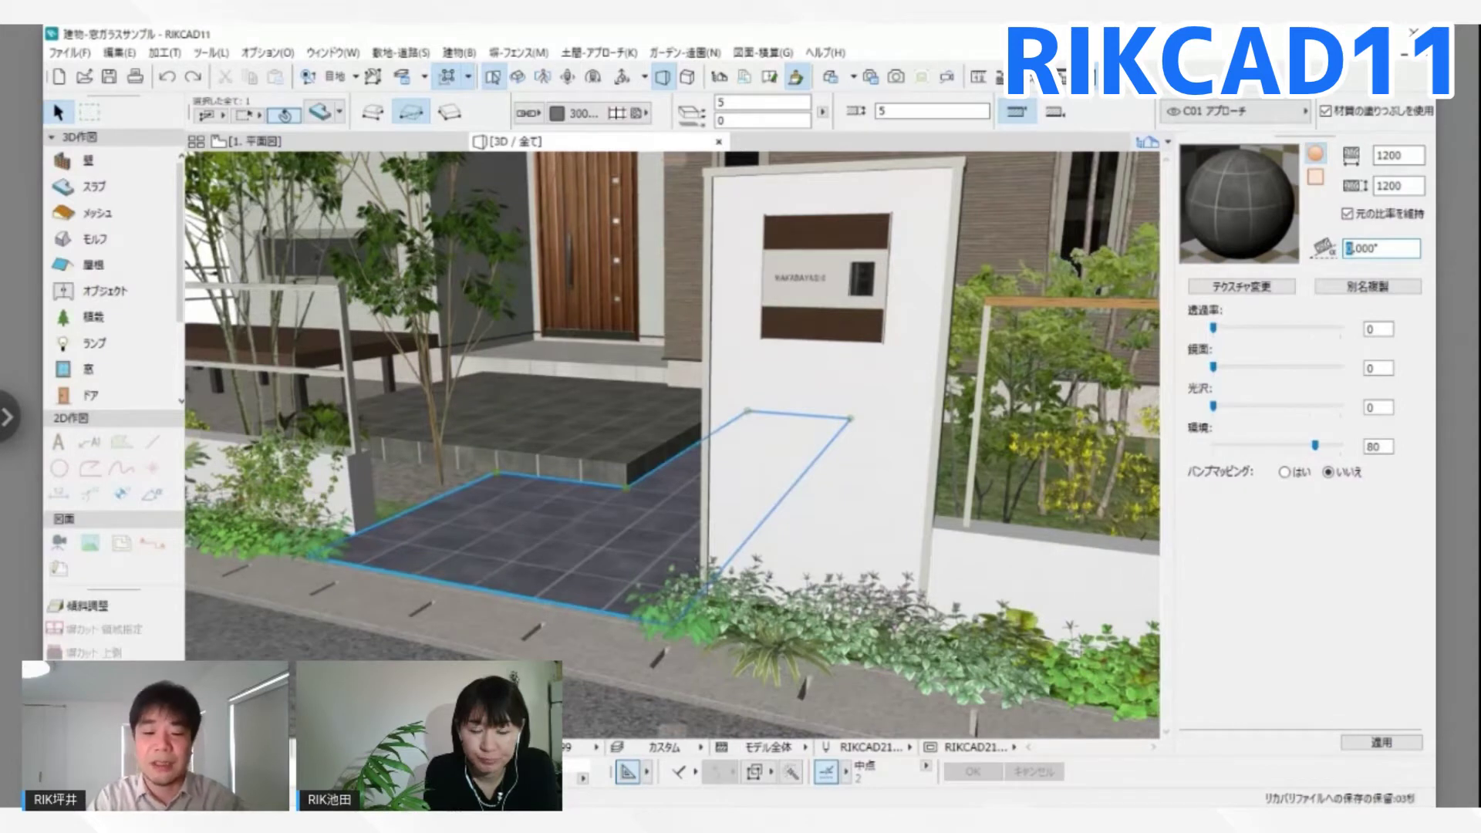
pyautogui.write('45')
pyautogui.press('Return')
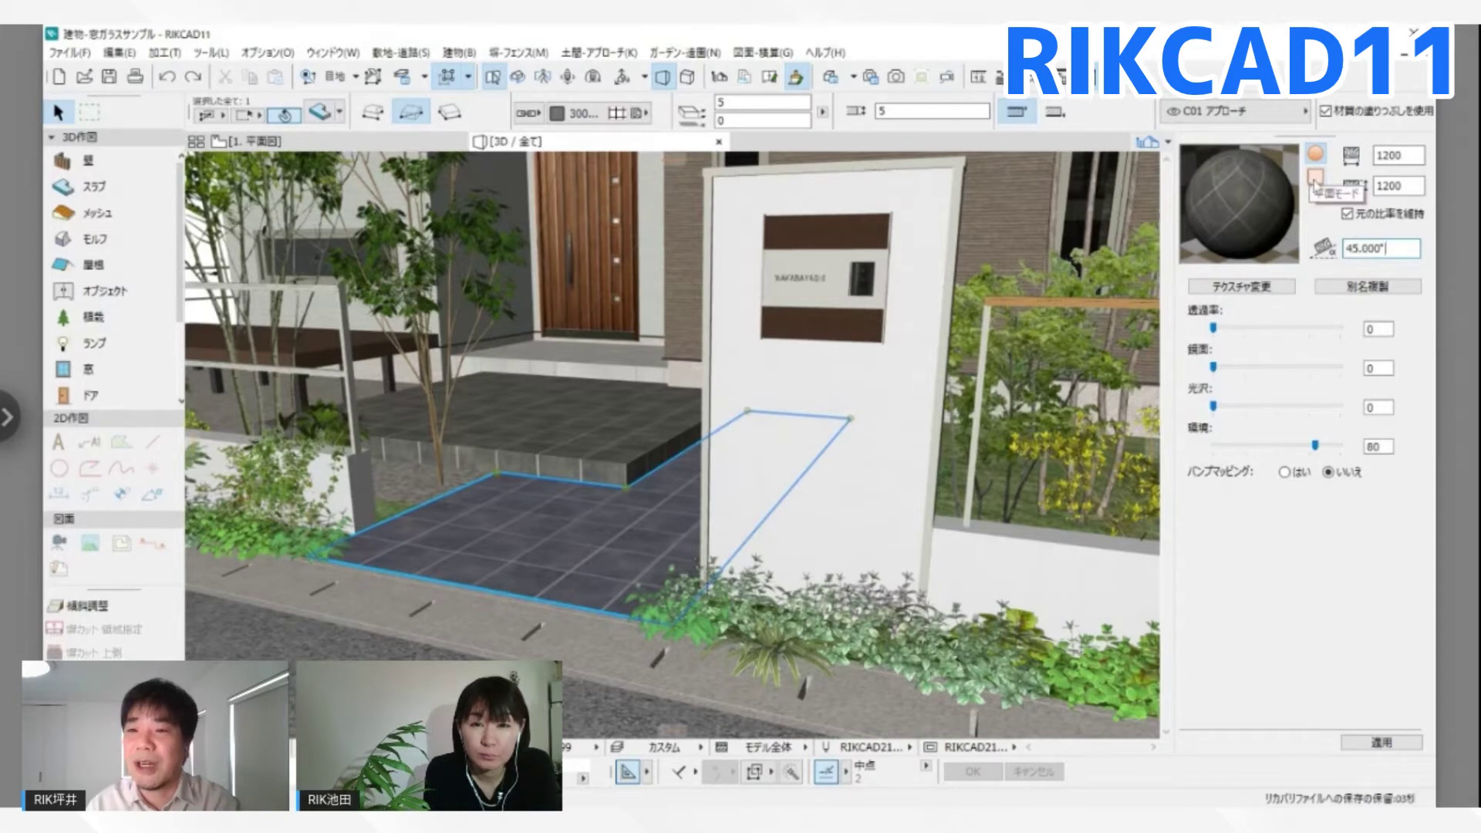
pyautogui.click(1314, 177)
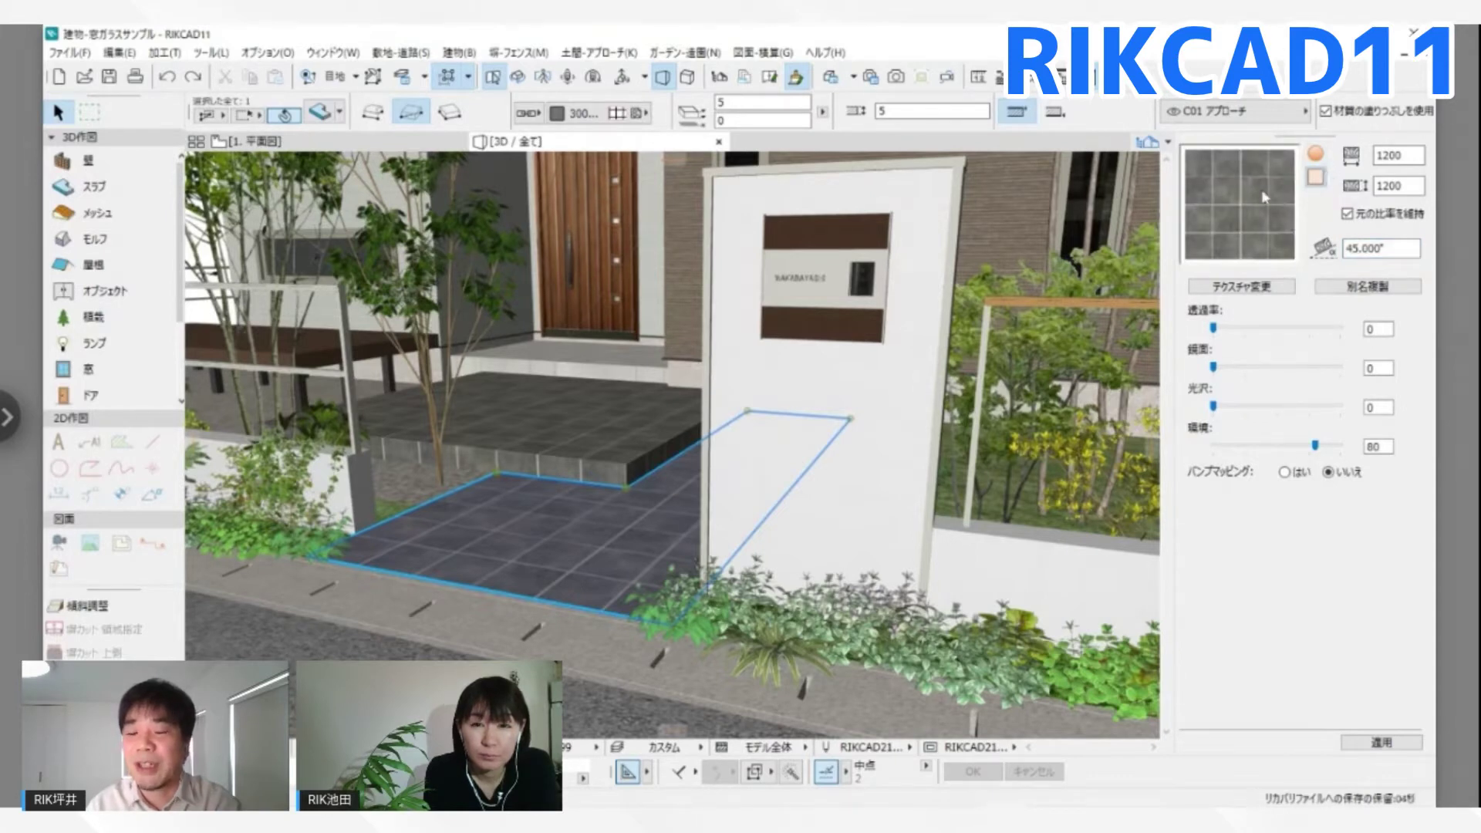
pyautogui.click(1319, 155)
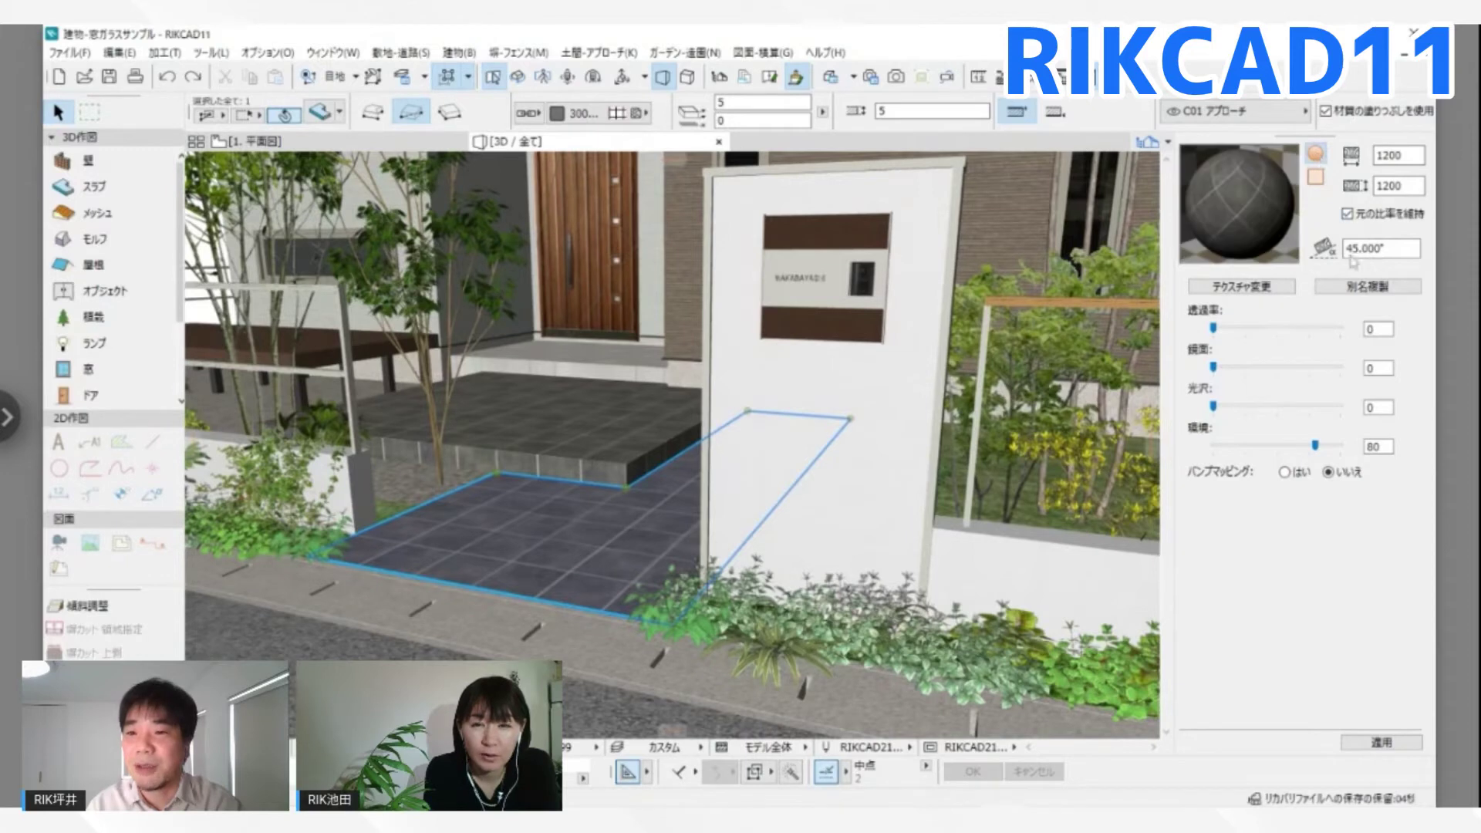
# - Reset the approach material's texture angle to 0° and show its preview in flat mode
pyautogui.moveTo(1355, 248); pyautogui.dragTo(1347, 249)
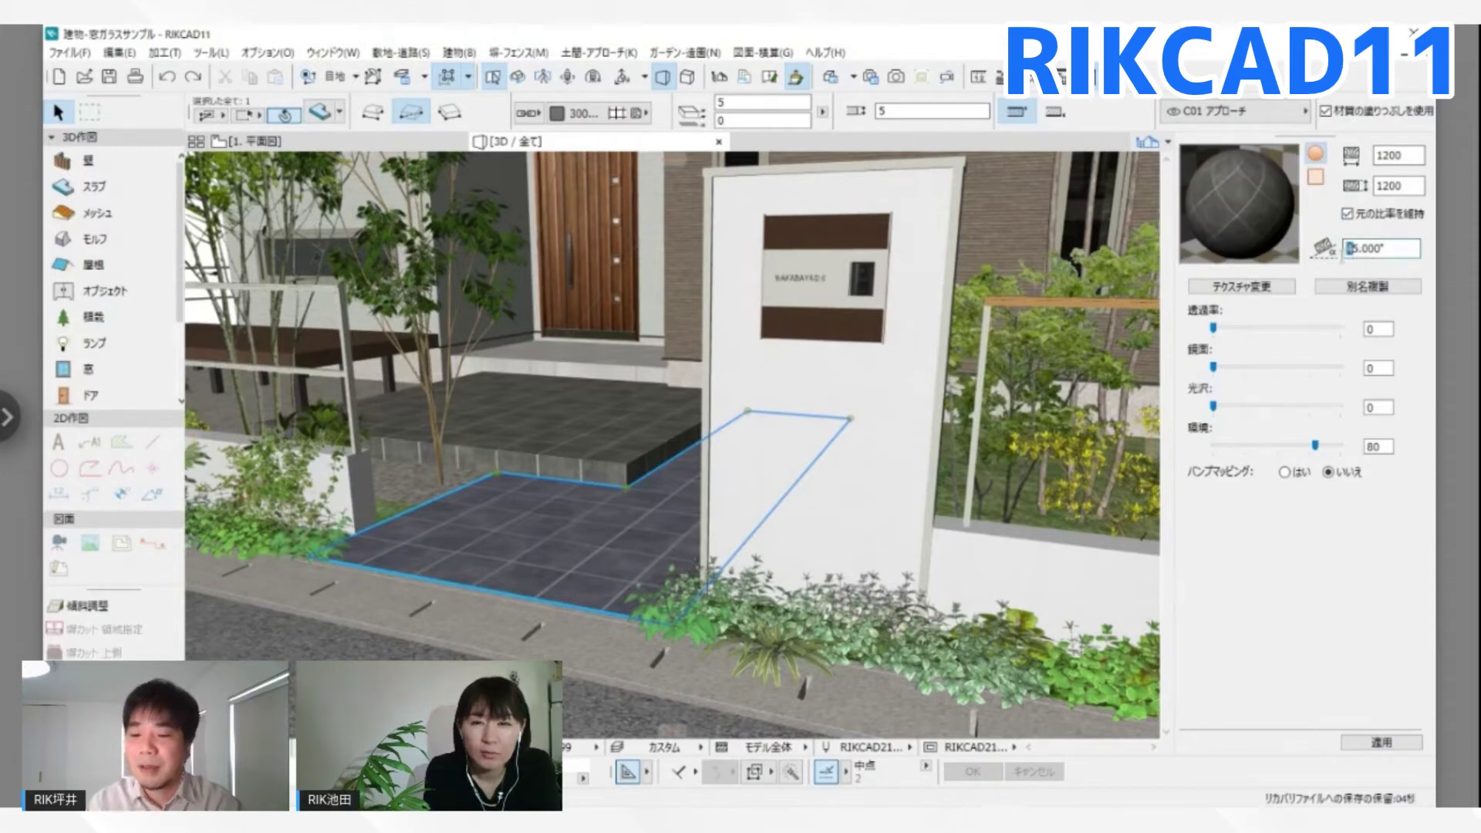
pyautogui.write('0')
pyautogui.press('Delete')
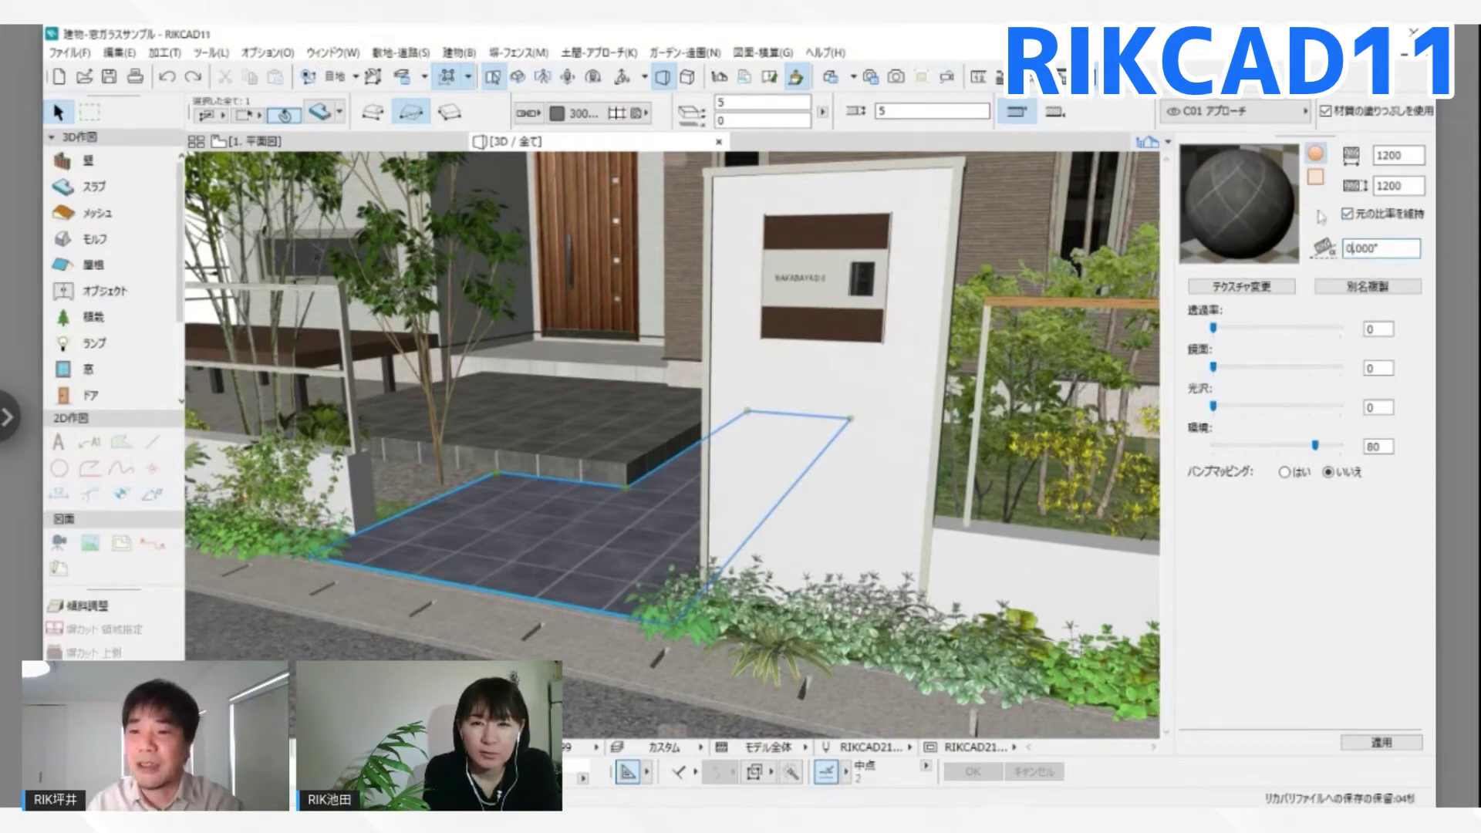
pyautogui.press('Return')
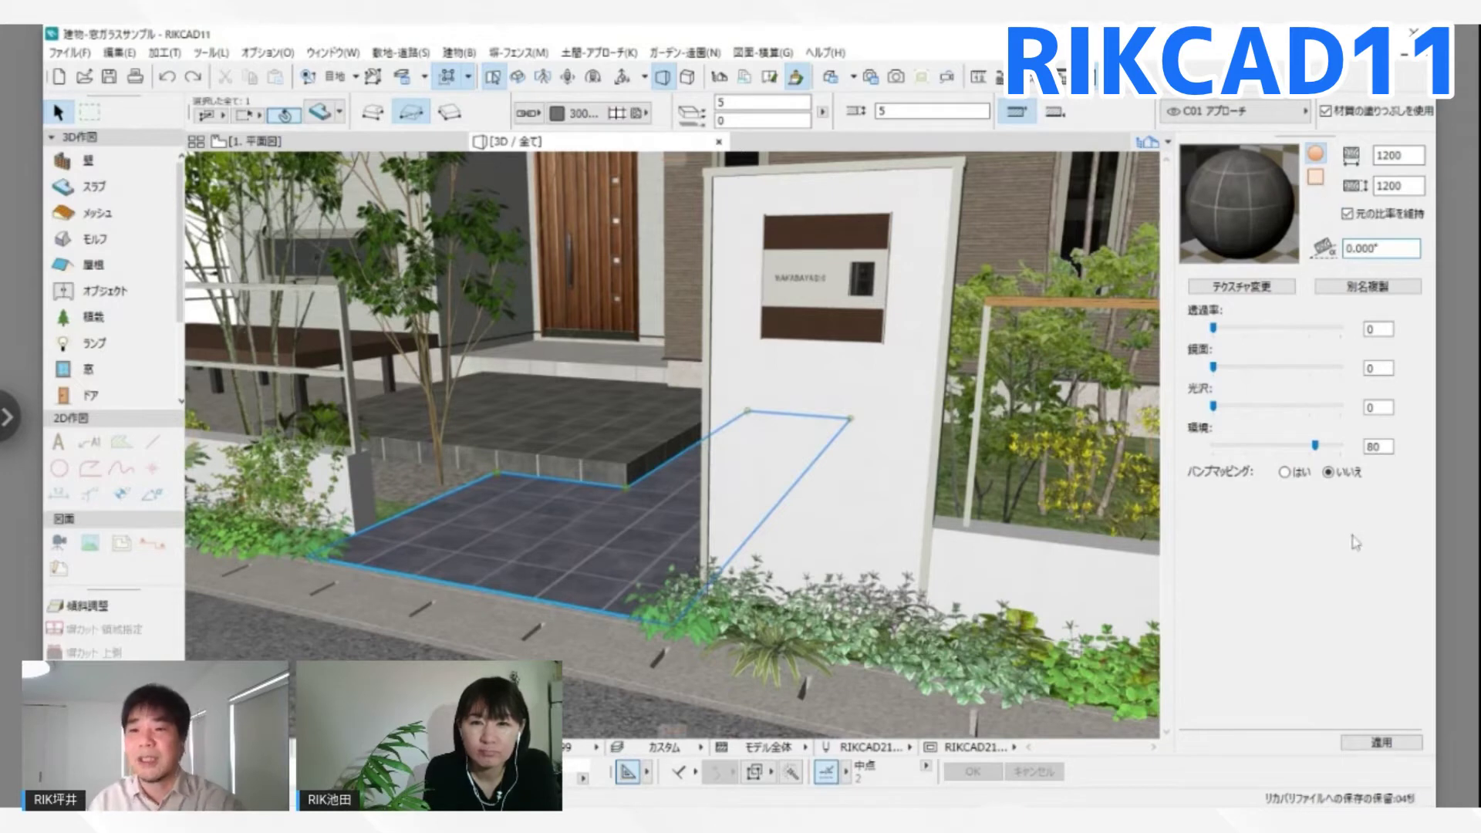
pyautogui.click(1318, 182)
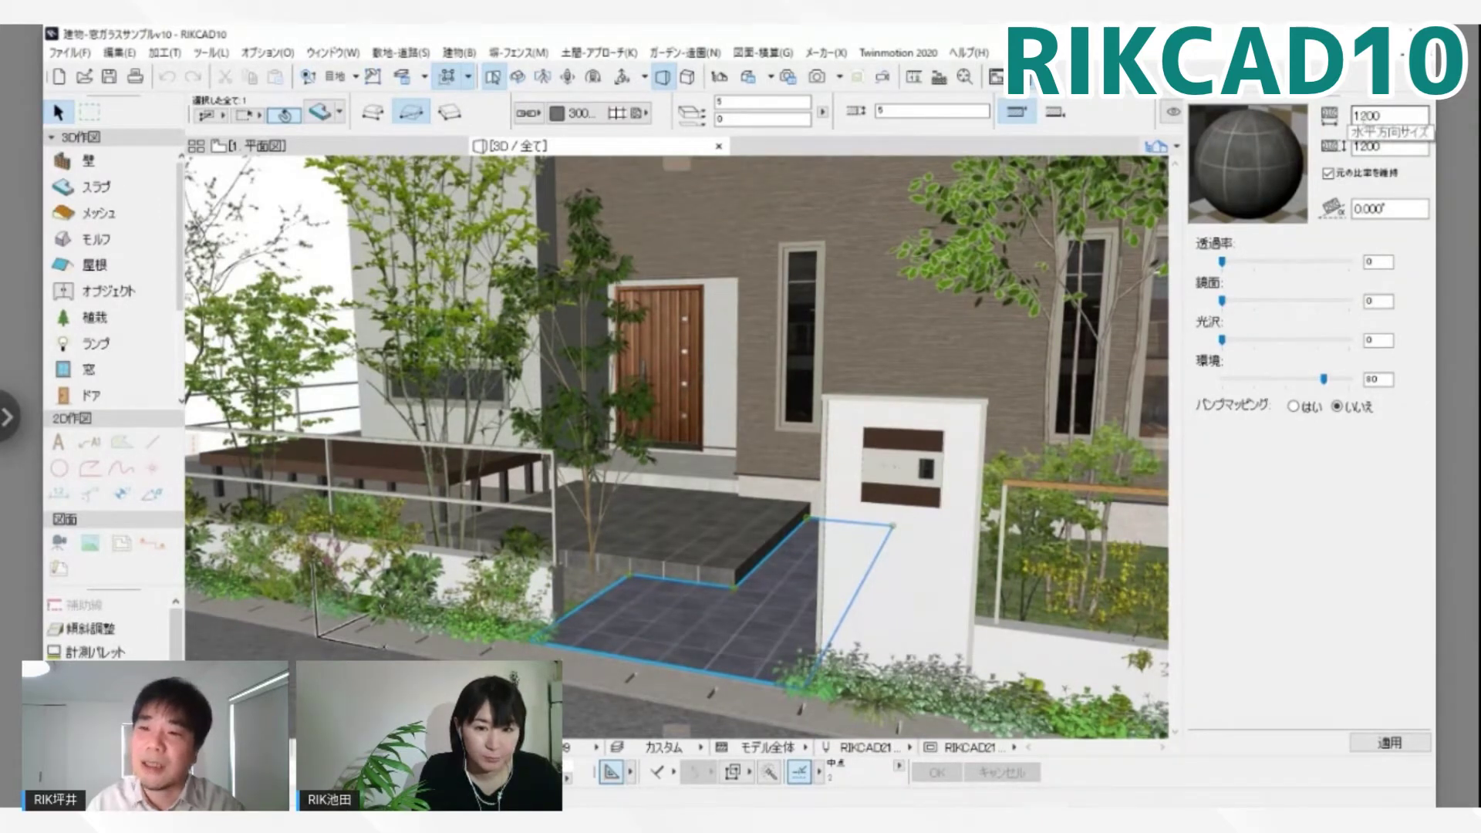
# - Switch to RIKCAD10 and apply a 1600 × 1600 texture size to the selected approach slab's tile material
pyautogui.click(1365, 115)
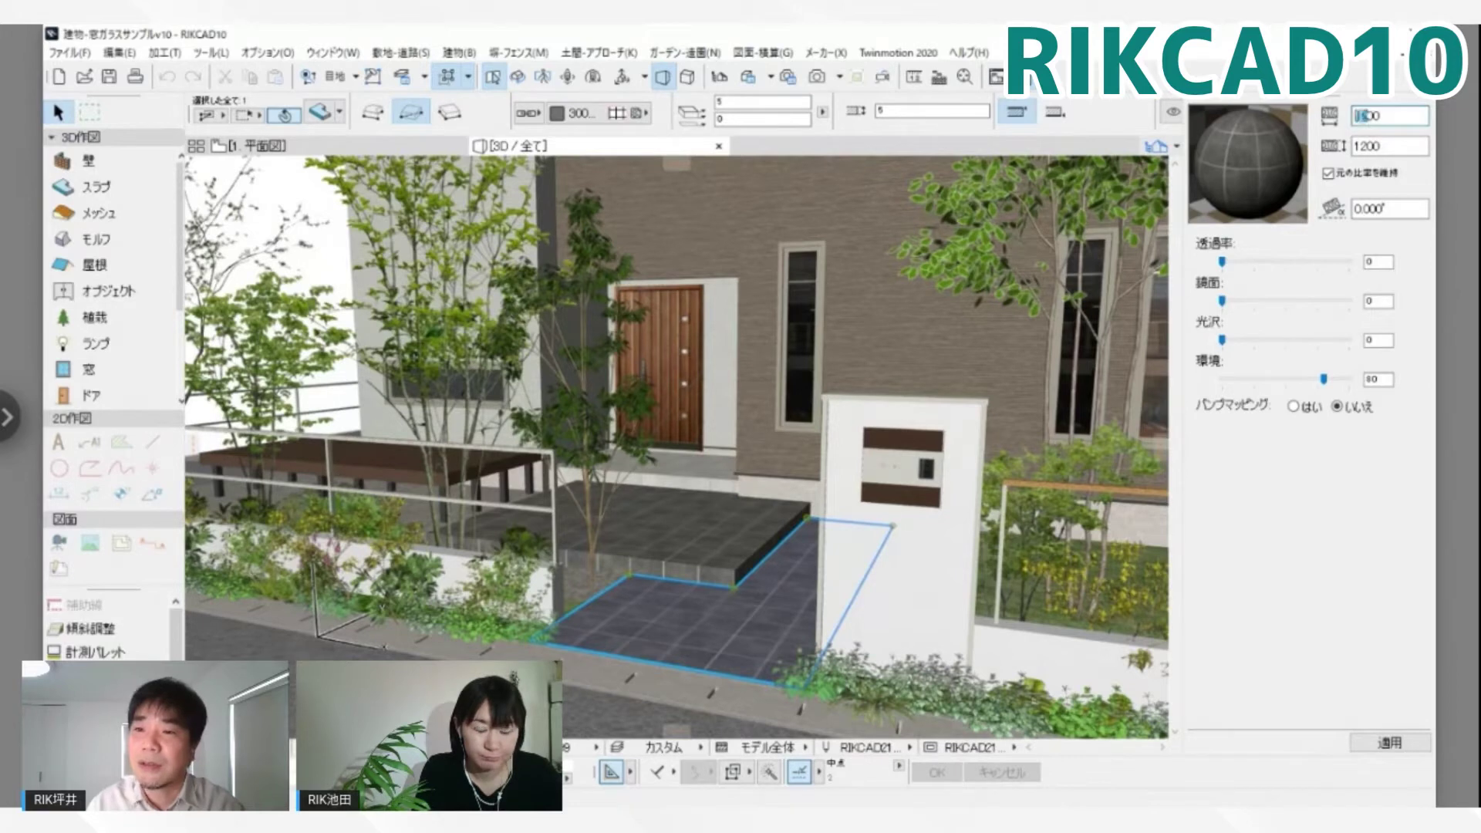
pyautogui.write('6')
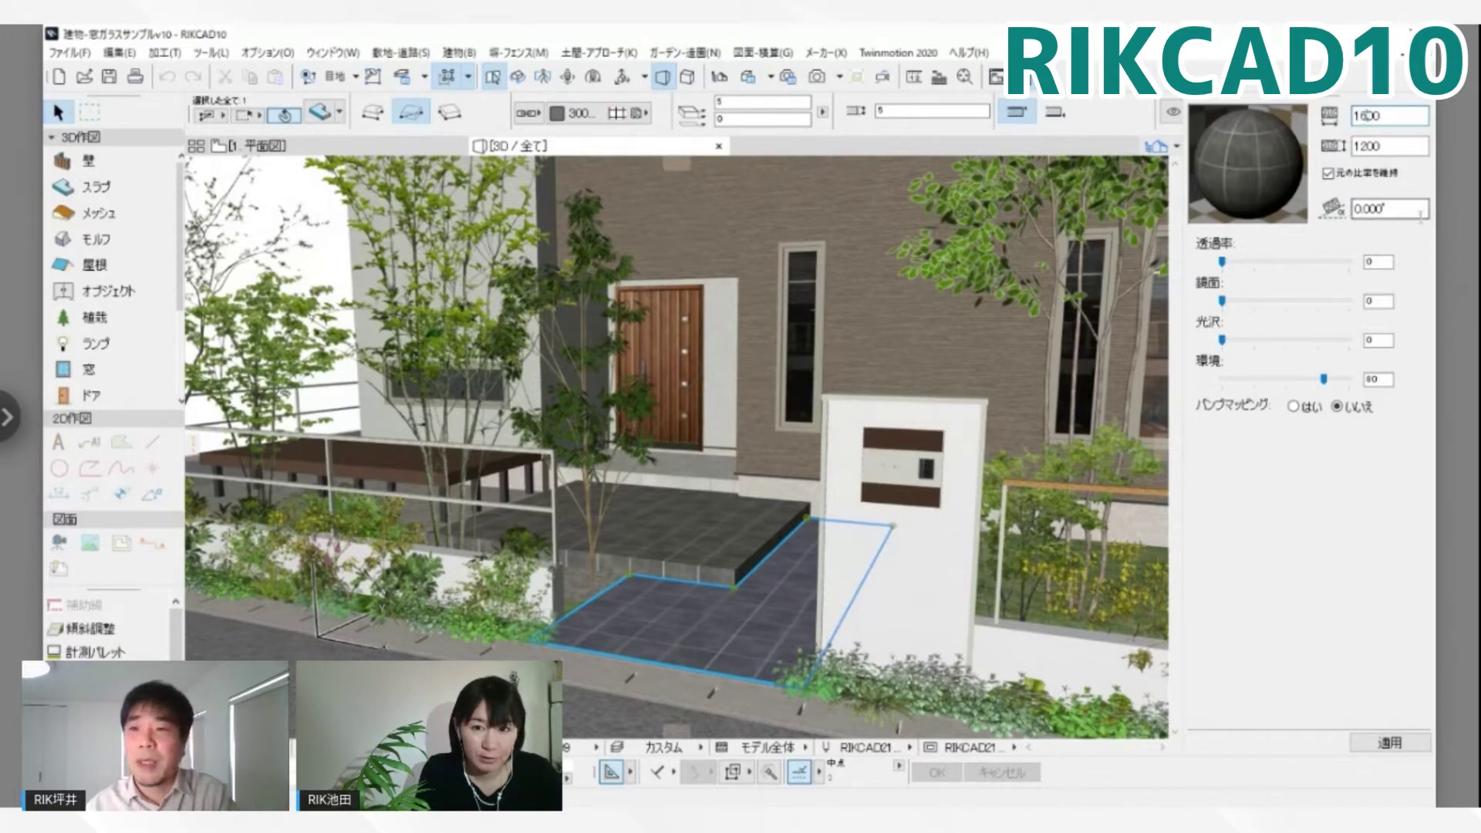
pyautogui.press('Tab')
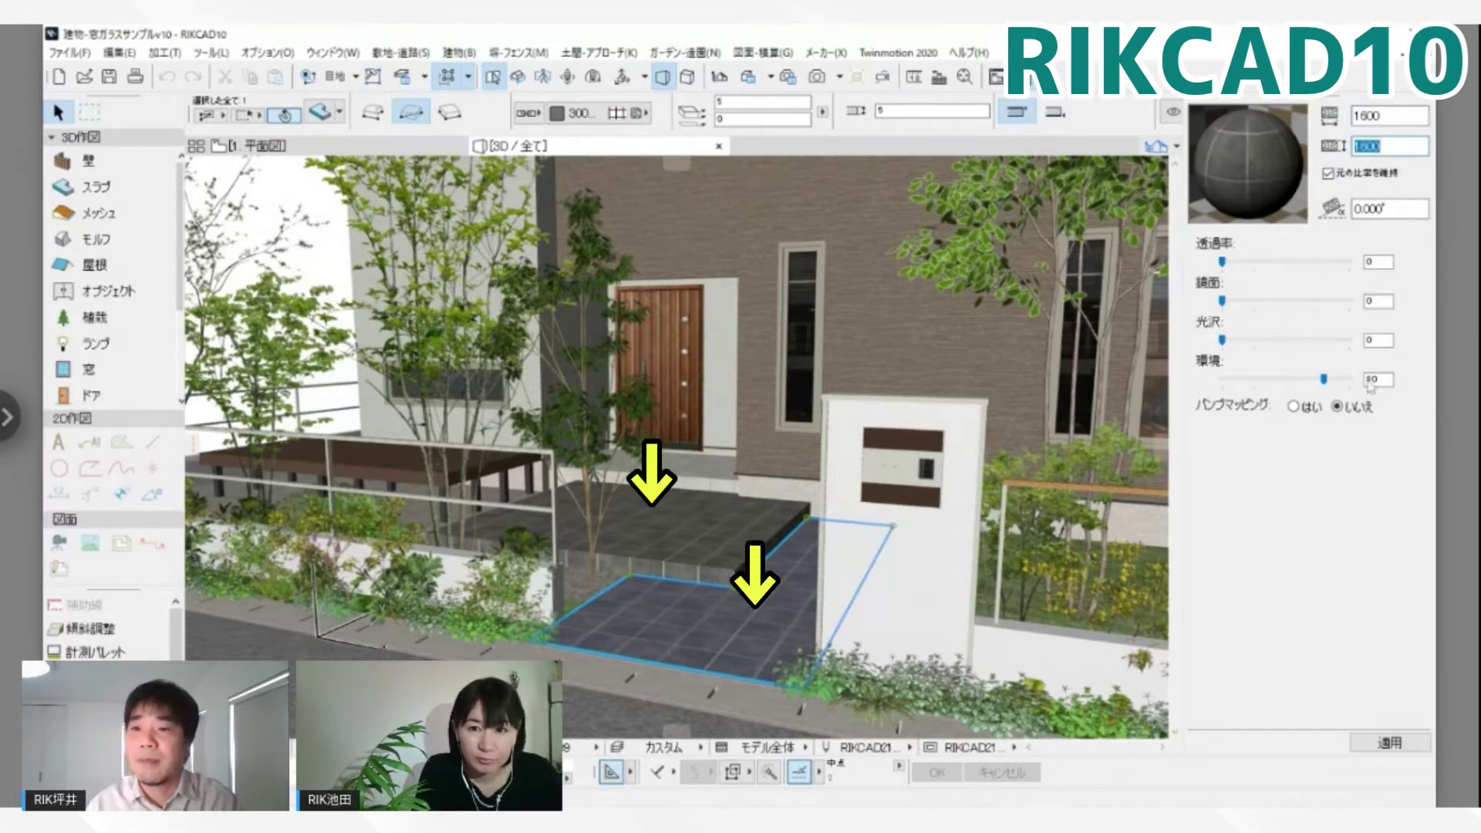
pyautogui.click(1393, 745)
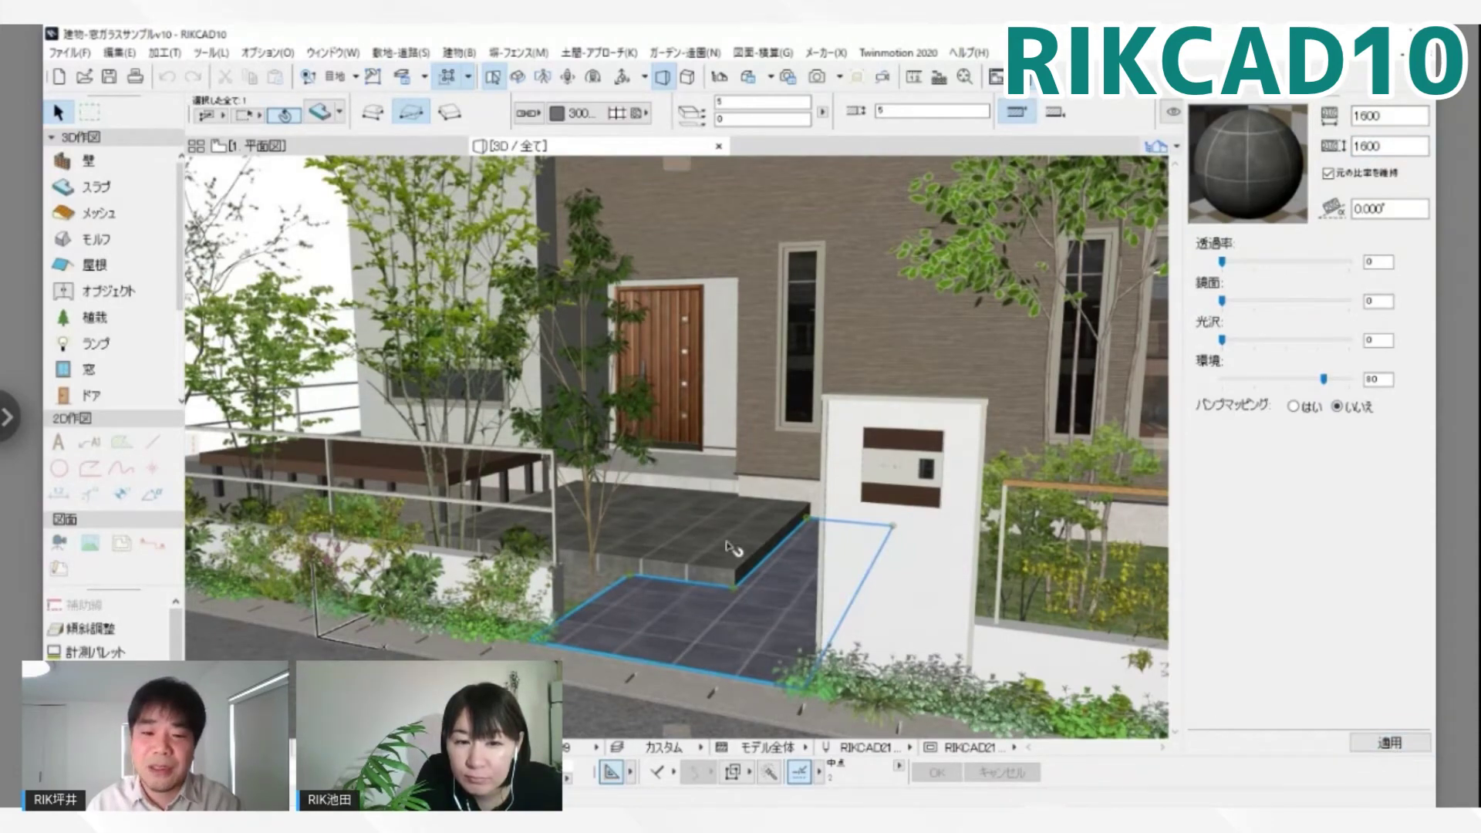
pyautogui.moveTo(727, 542); pyautogui.dragTo(706, 594)
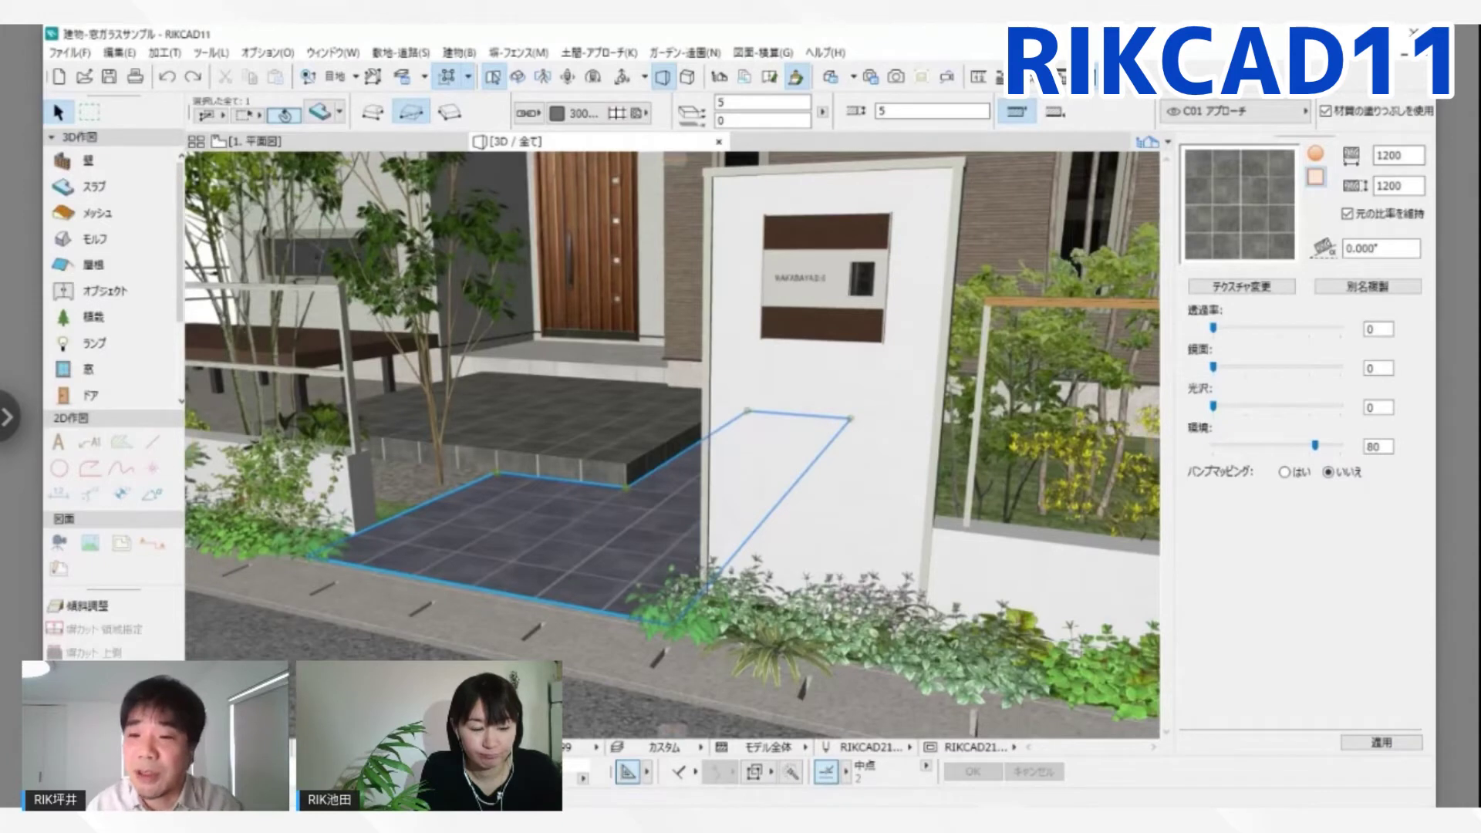
# - Switch to RIKCAD11 and duplicate the selected approach slab's material under the new name 400角44
pyautogui.click(1361, 288)
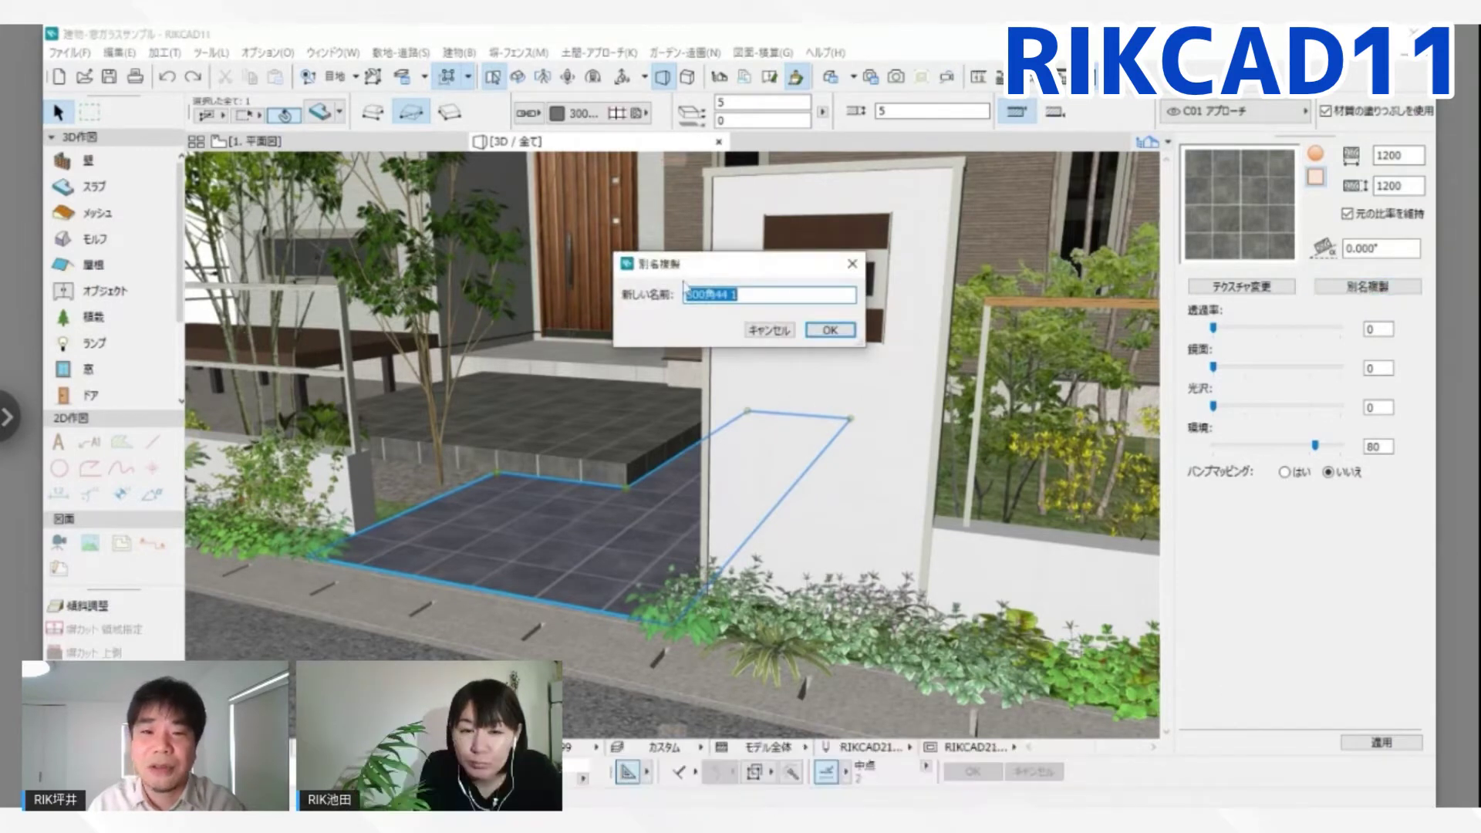
pyautogui.click(748, 294)
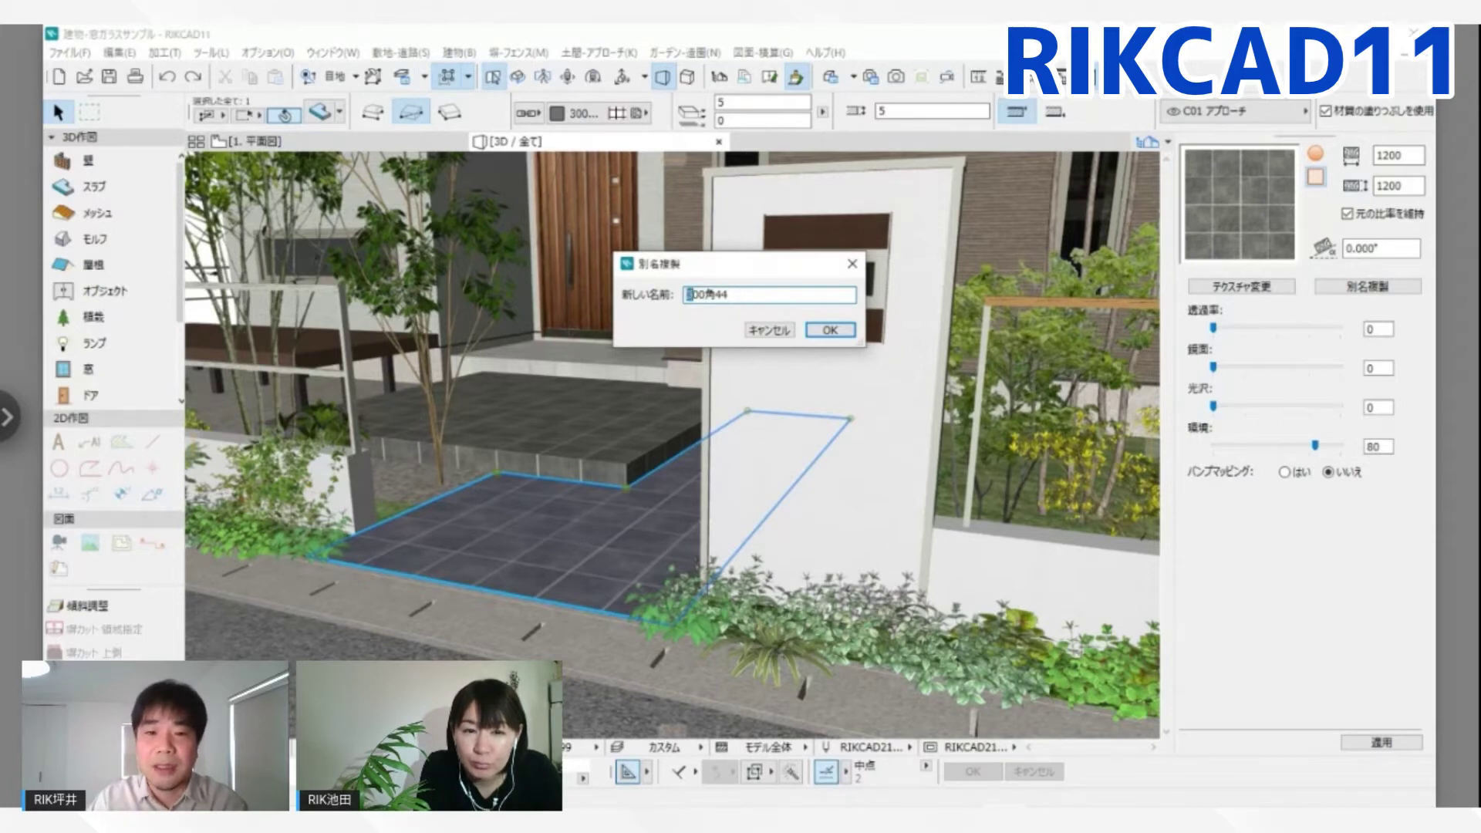
pyautogui.write('4')
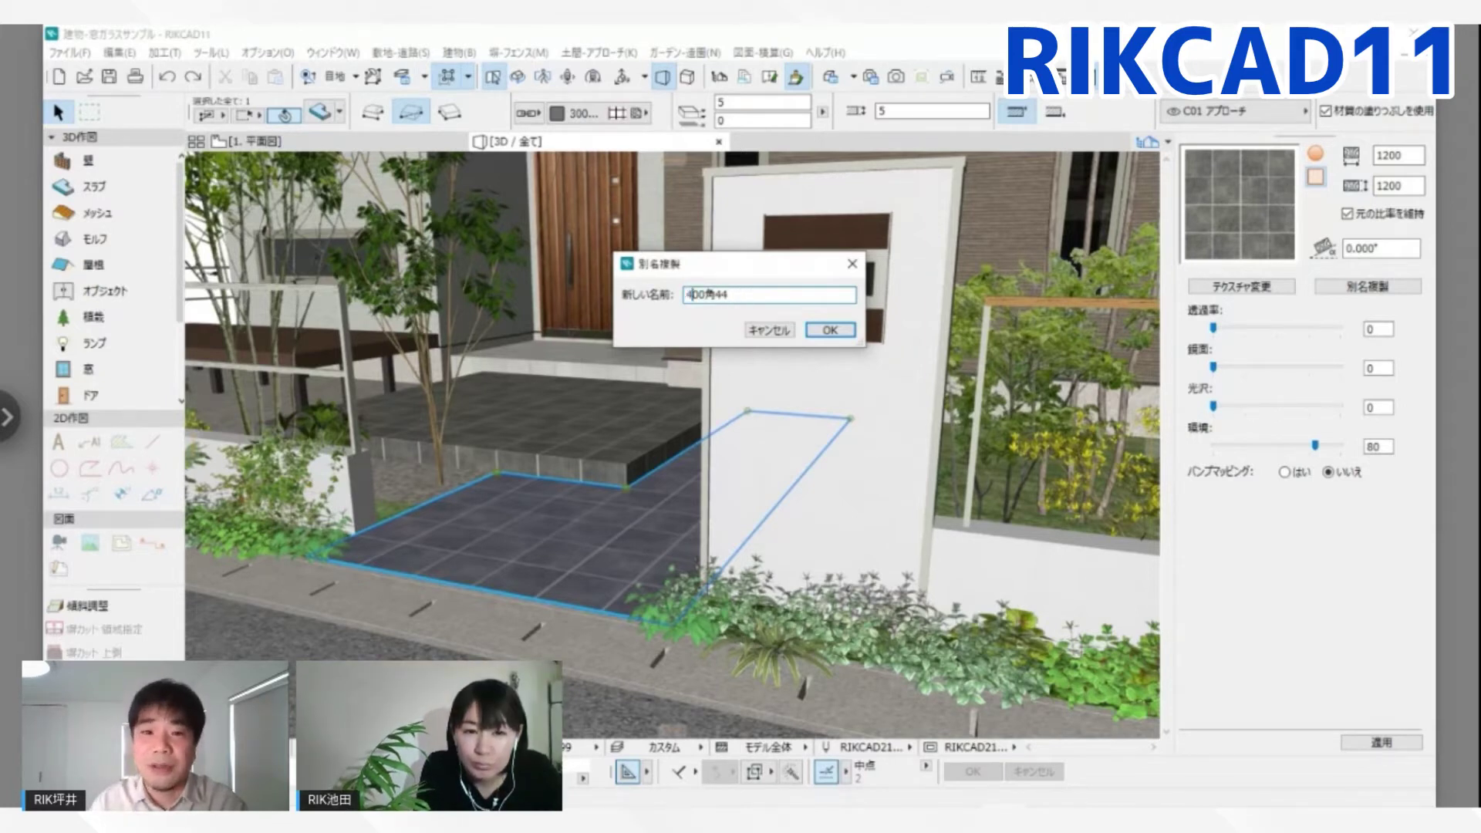
pyautogui.click(828, 332)
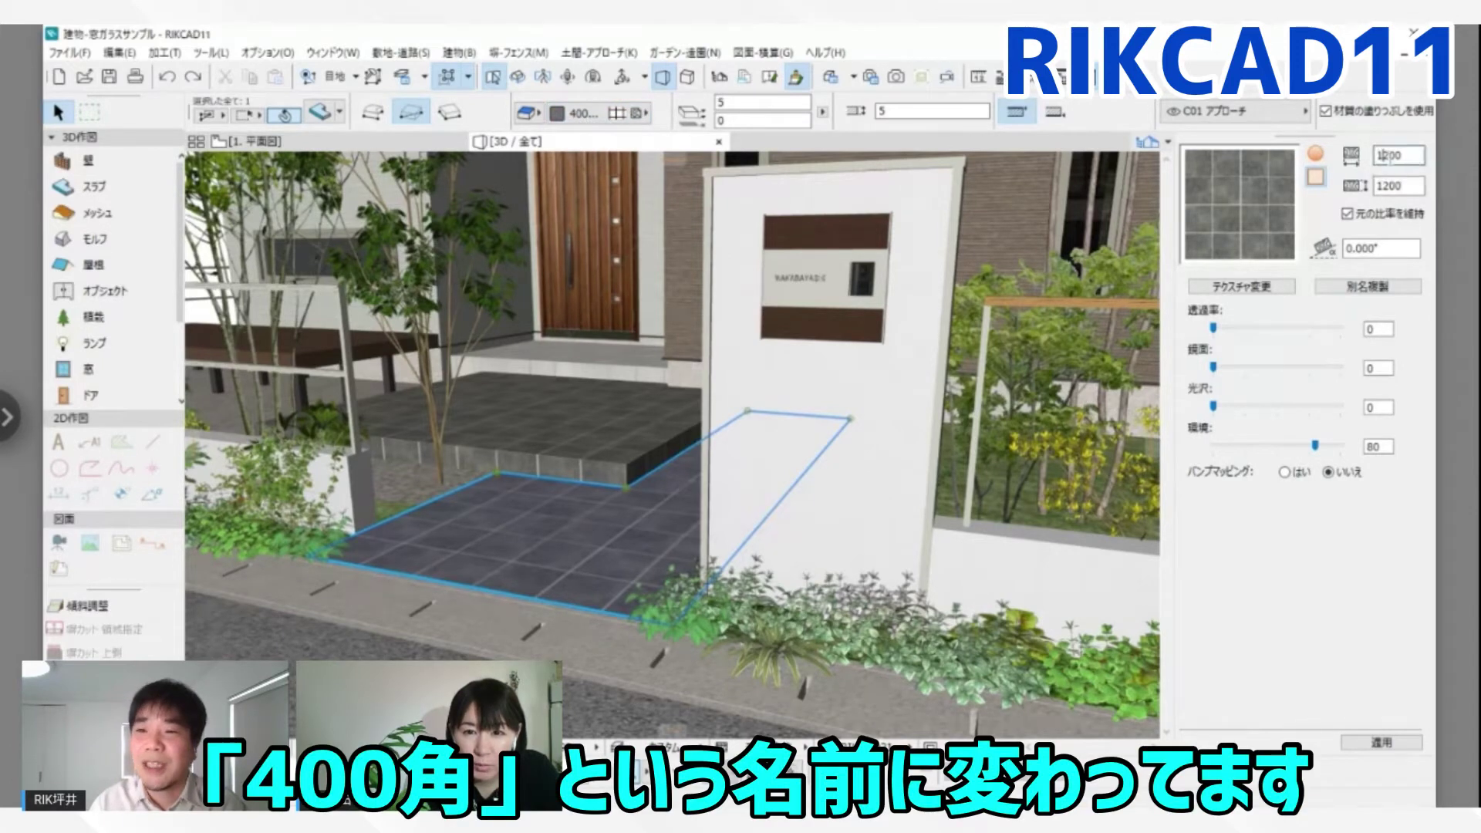
# - Set the duplicated tile material's texture size to 1600 × 1600 and apply it to the approach slab
pyautogui.doubleClick(1388, 155)
pyautogui.write('1600')
pyautogui.press('Tab')
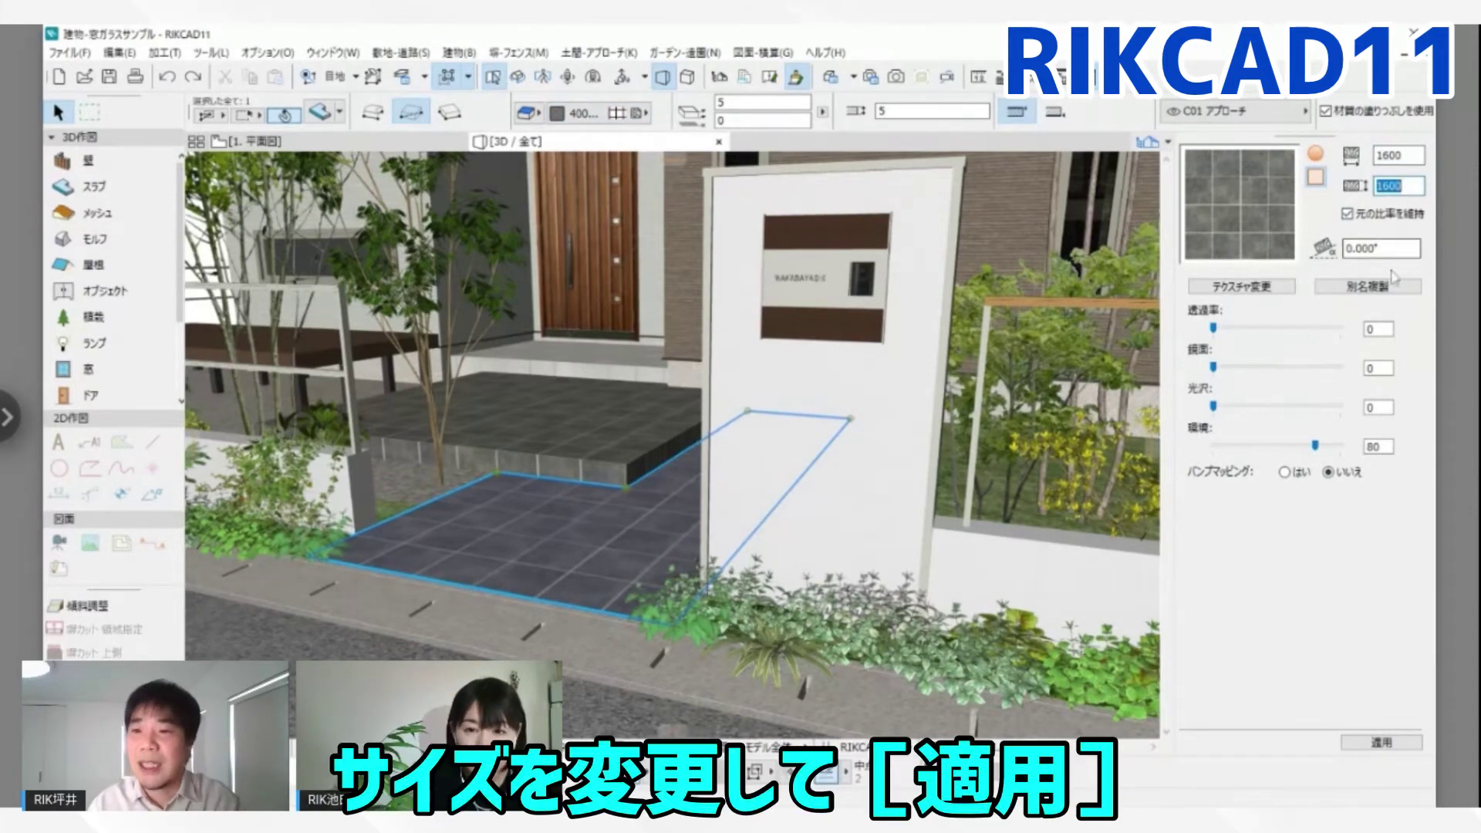
pyautogui.click(1382, 743)
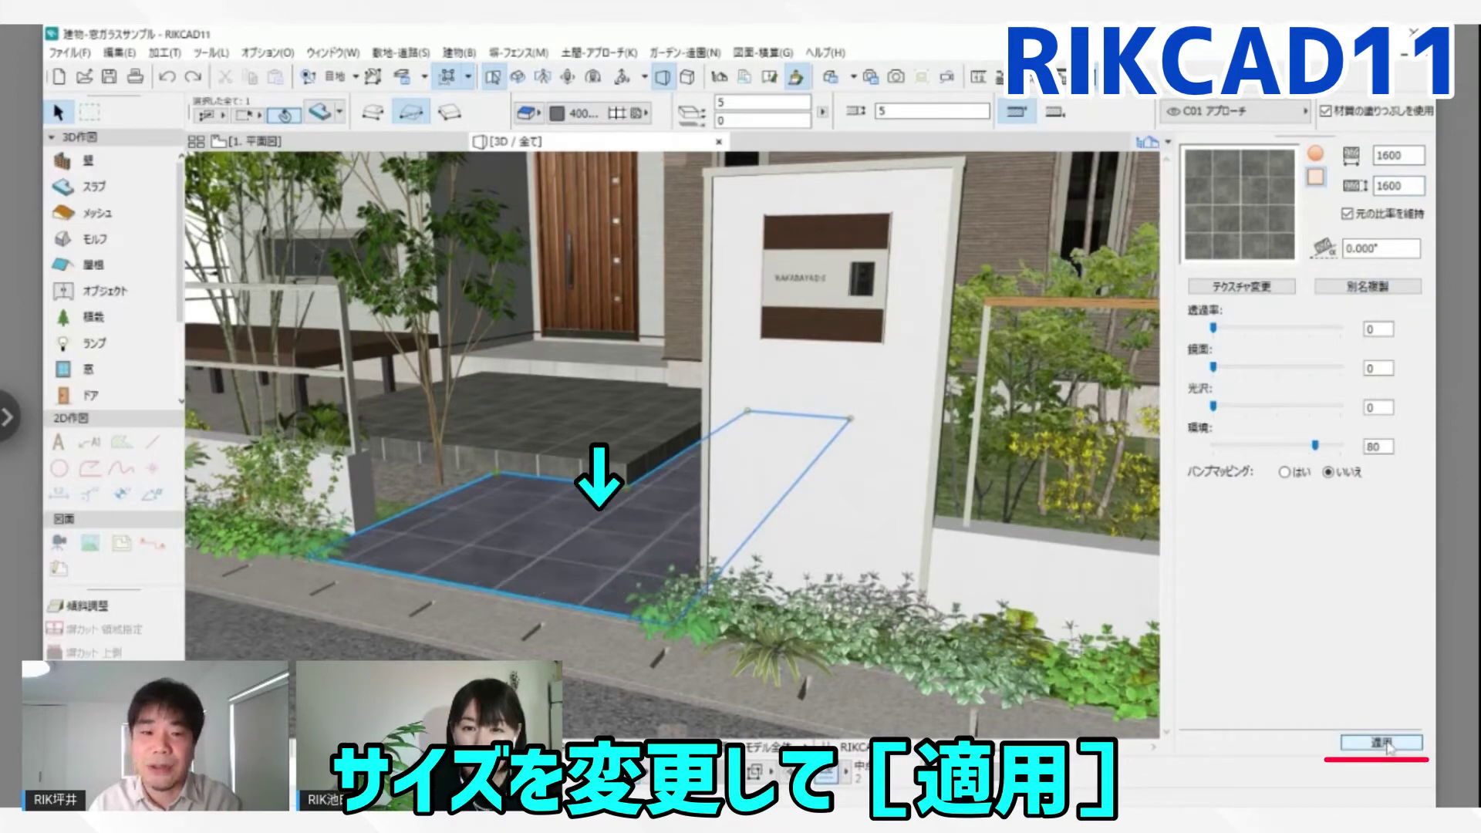
# - Select the raised step slab and the approach slab in turn to compare their tile materials and sizes
pyautogui.keyDown('shift'); pyautogui.moveTo(864, 501); pyautogui.dragTo(605, 483, button='middle'); pyautogui.keyUp('shift')
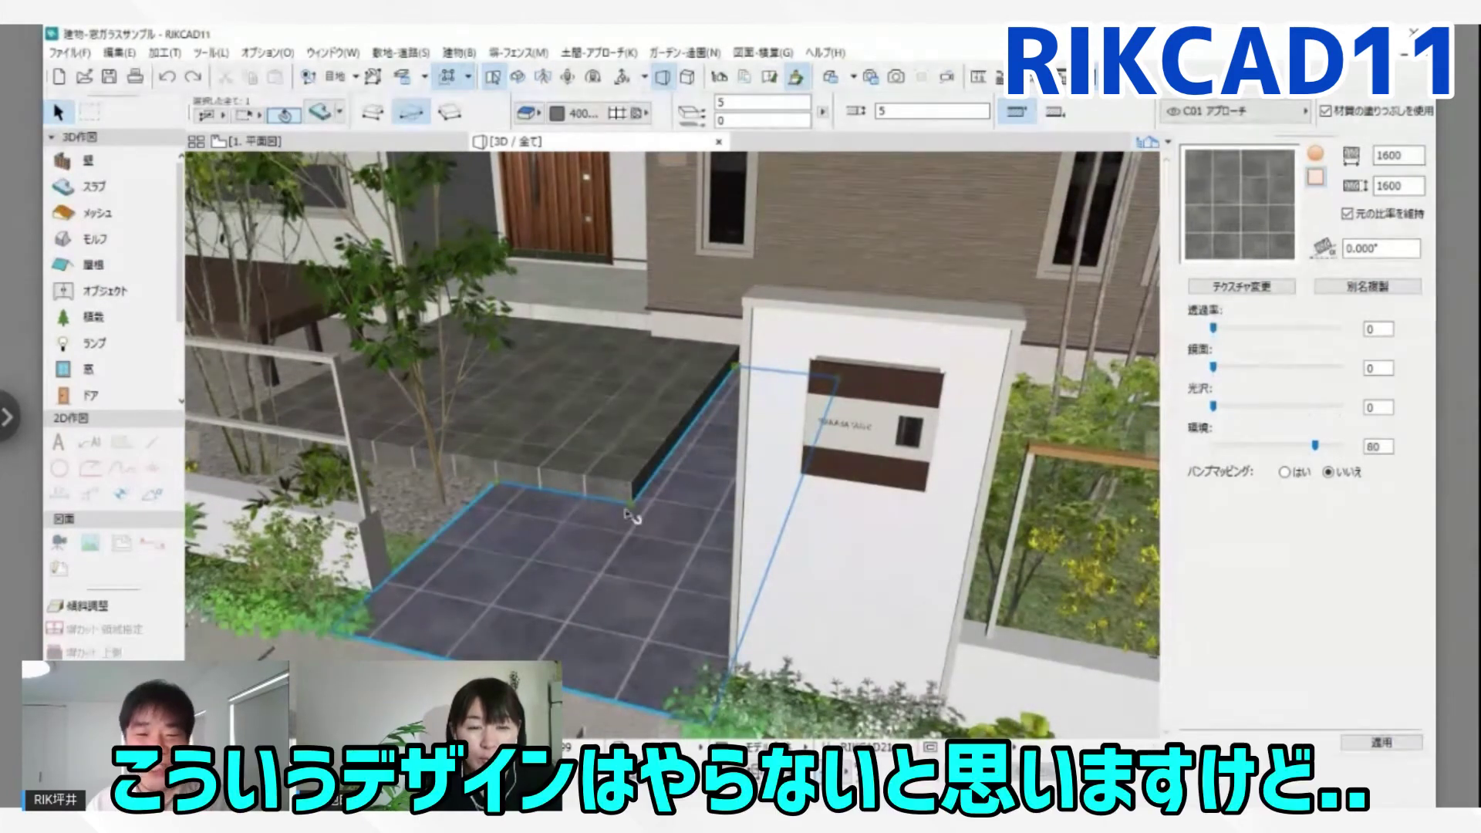
pyautogui.click(608, 446)
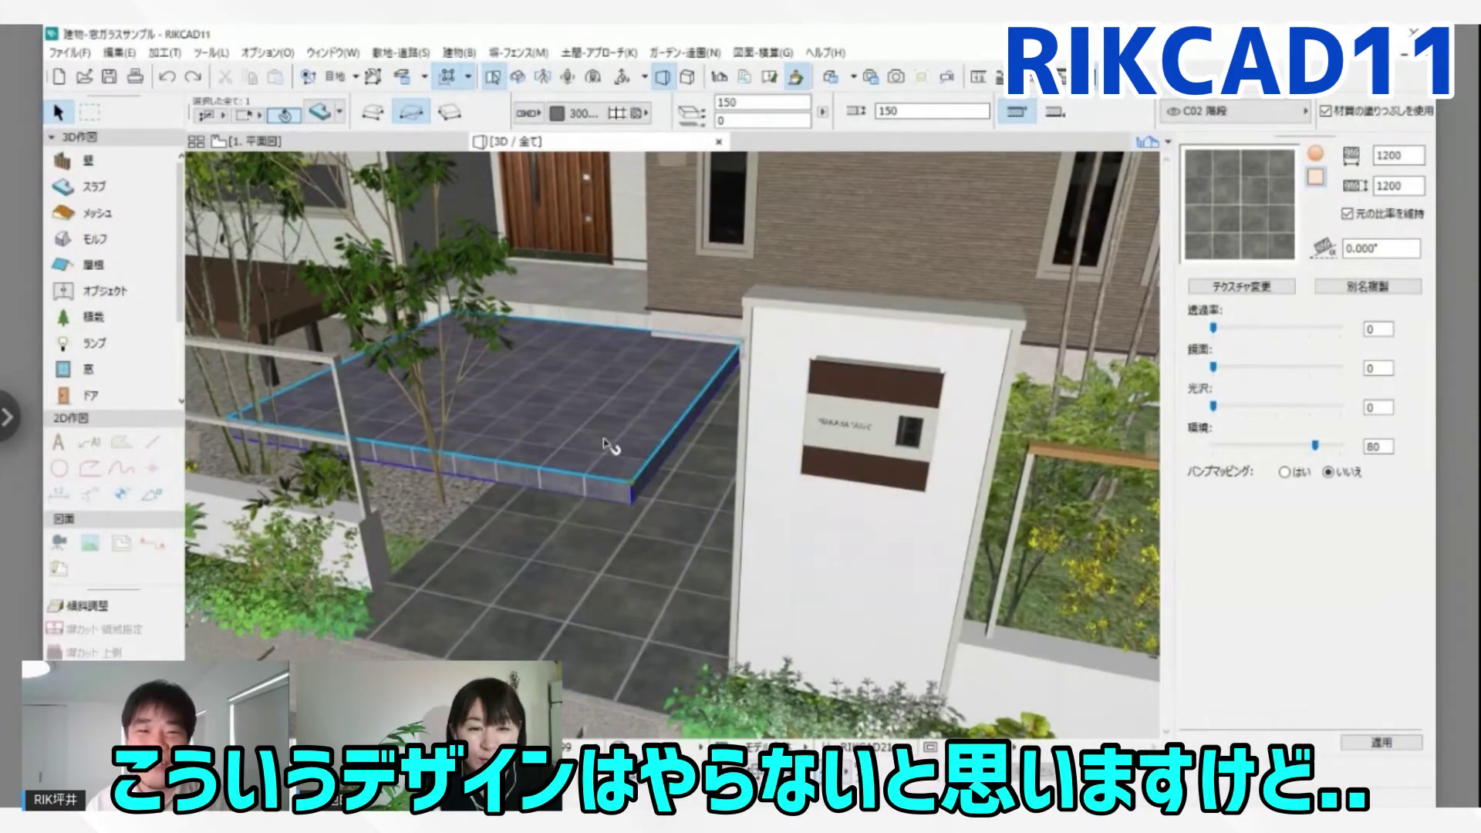
pyautogui.click(547, 599)
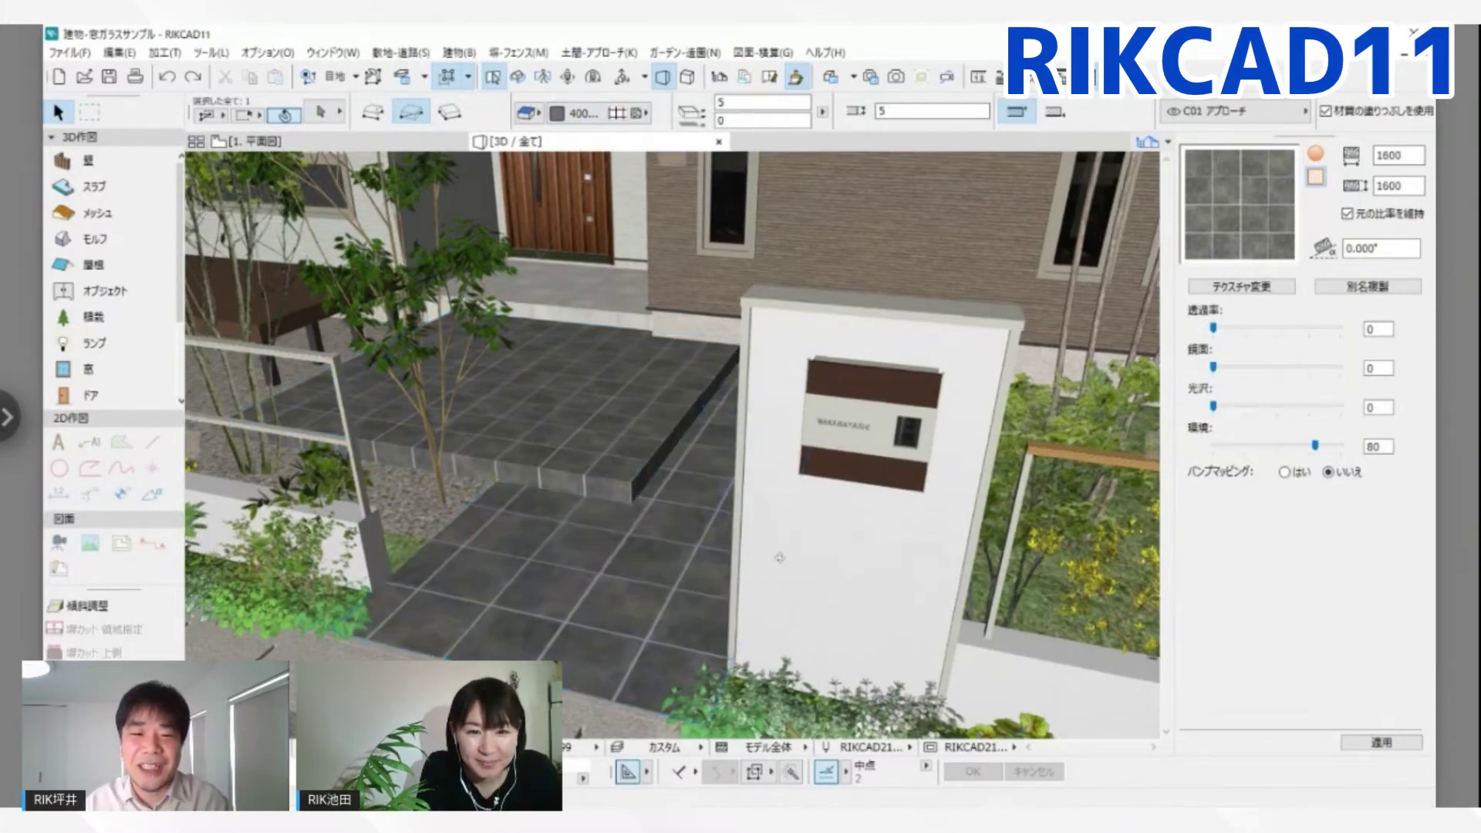
# - Select the raised step slab and duplicate its 300角44 tile material in the material selection dialog's edit mode
pyautogui.keyDown('shift'); pyautogui.moveTo(779, 556); pyautogui.dragTo(773, 541, button='middle'); pyautogui.keyUp('shift')
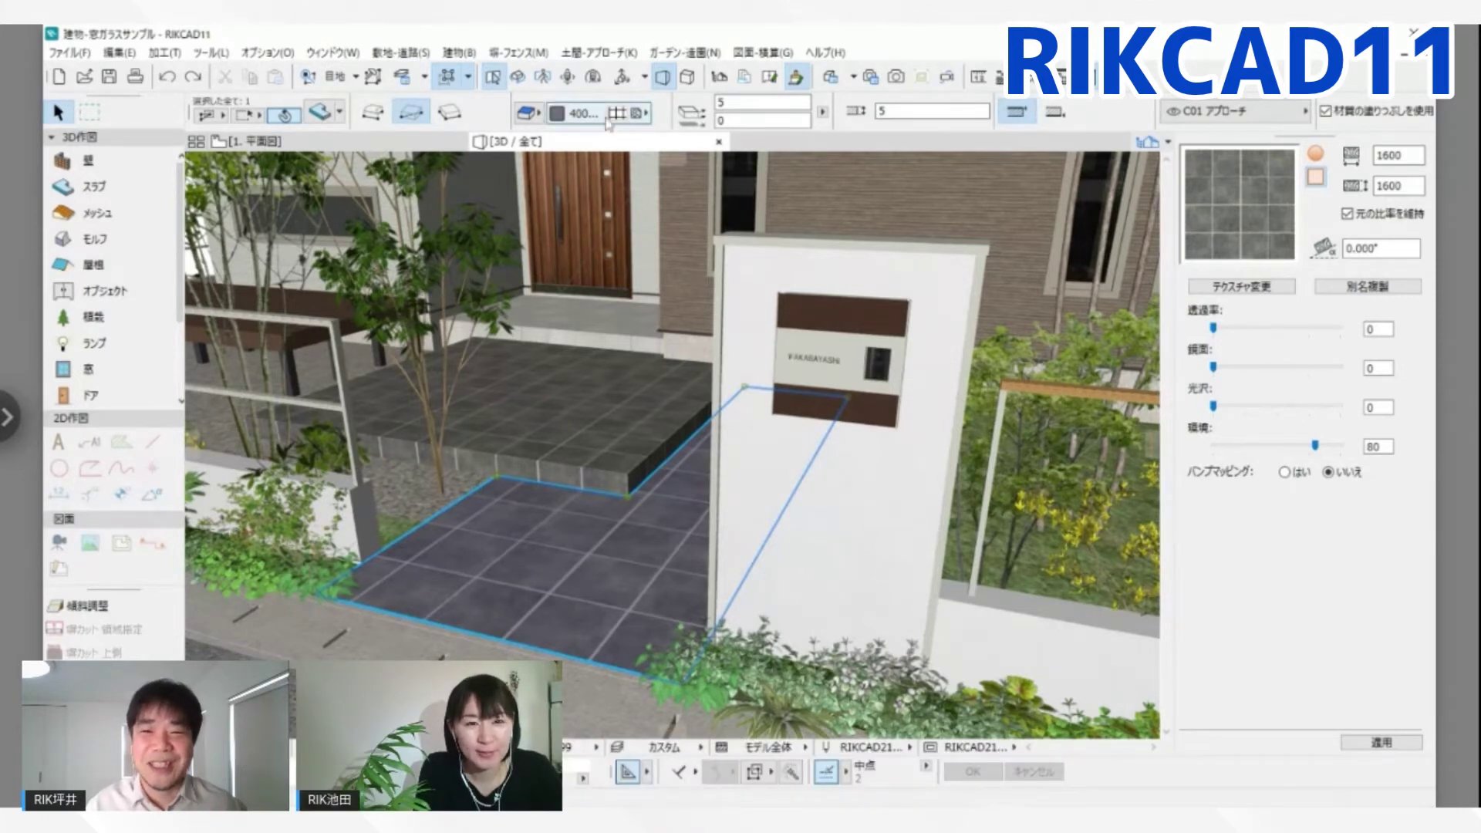
pyautogui.click(592, 441)
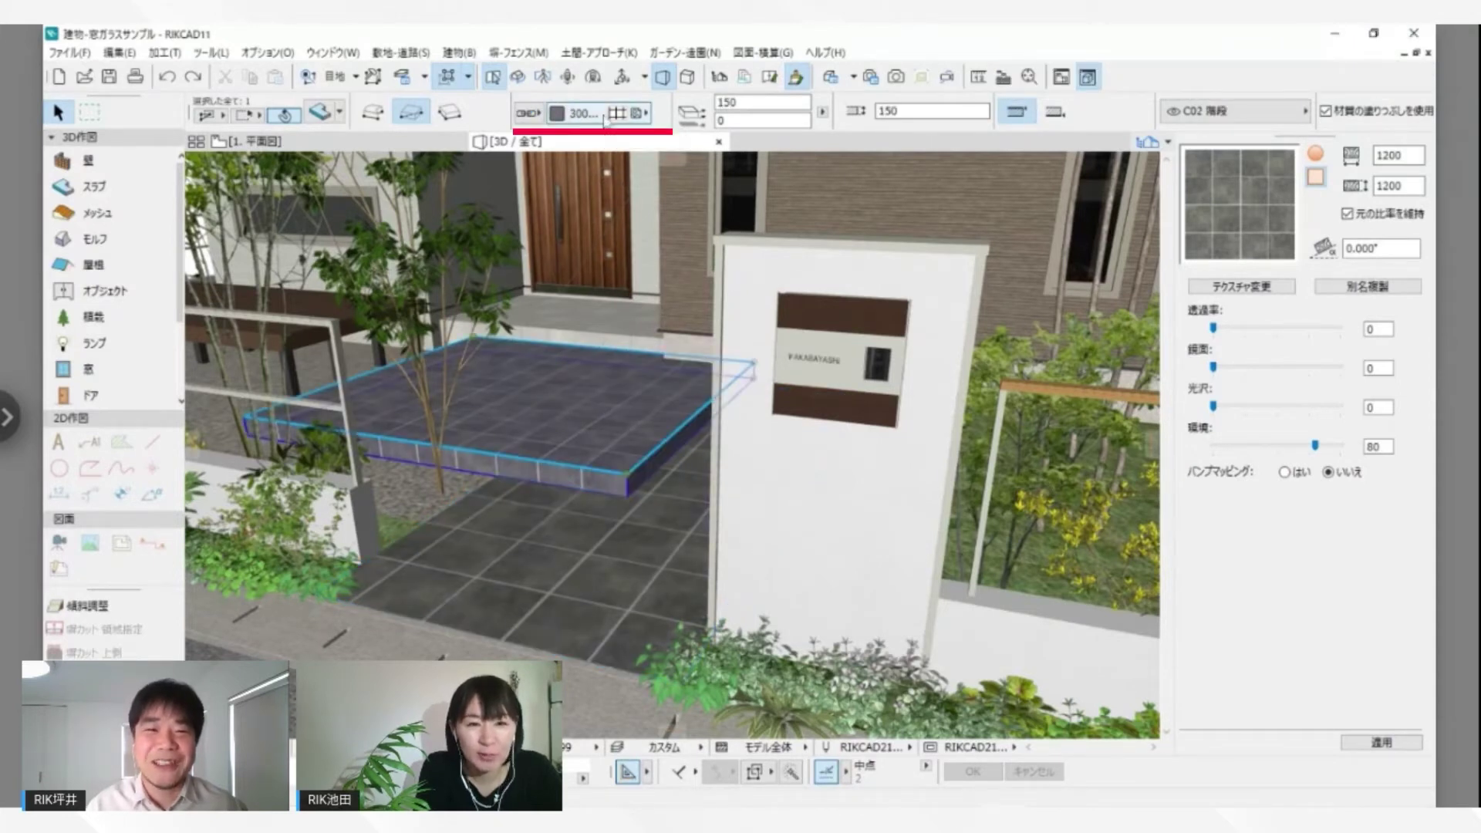
pyautogui.click(557, 113)
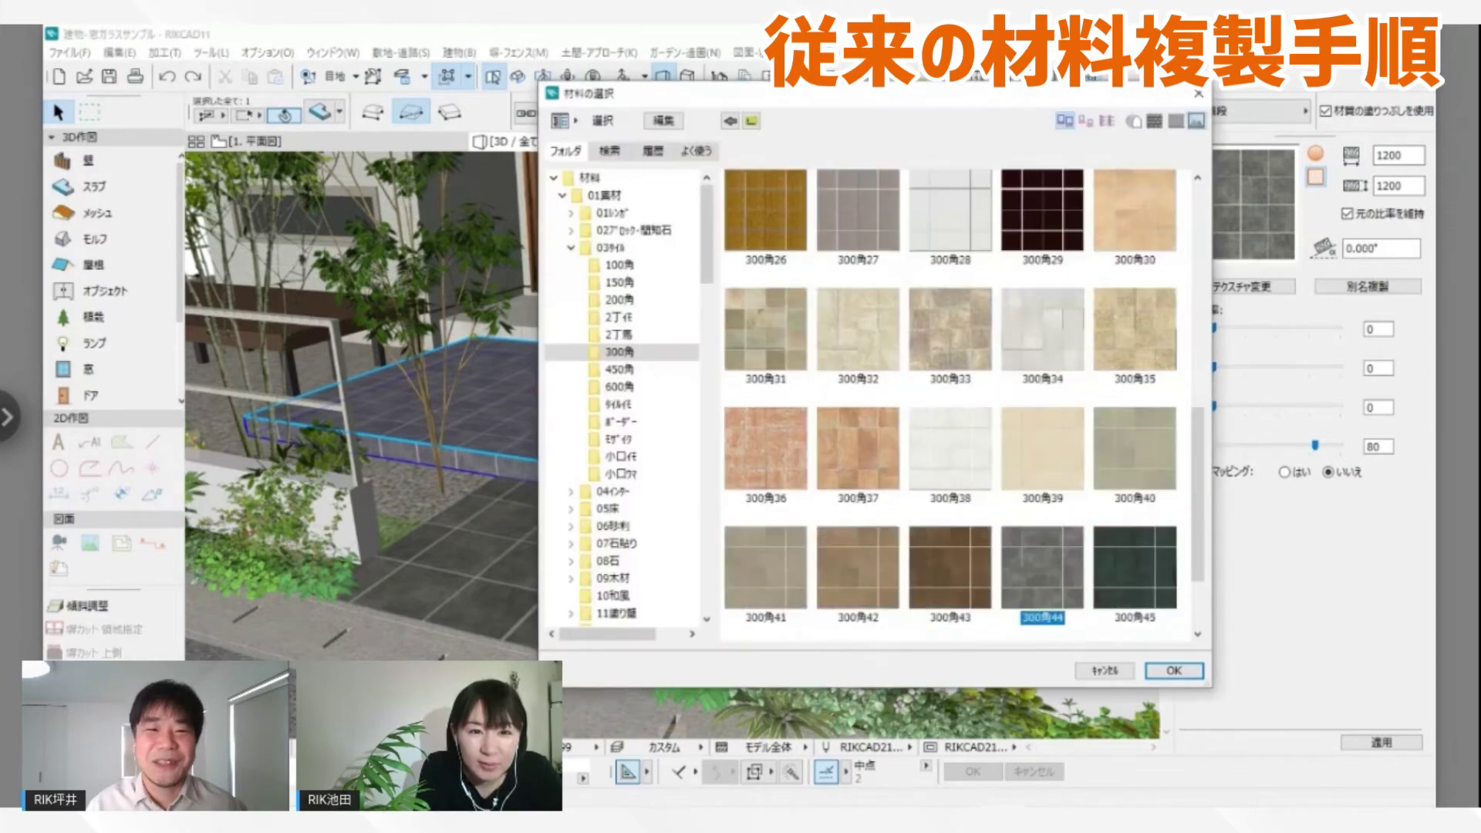
pyautogui.click(561, 126)
pyautogui.click(601, 111)
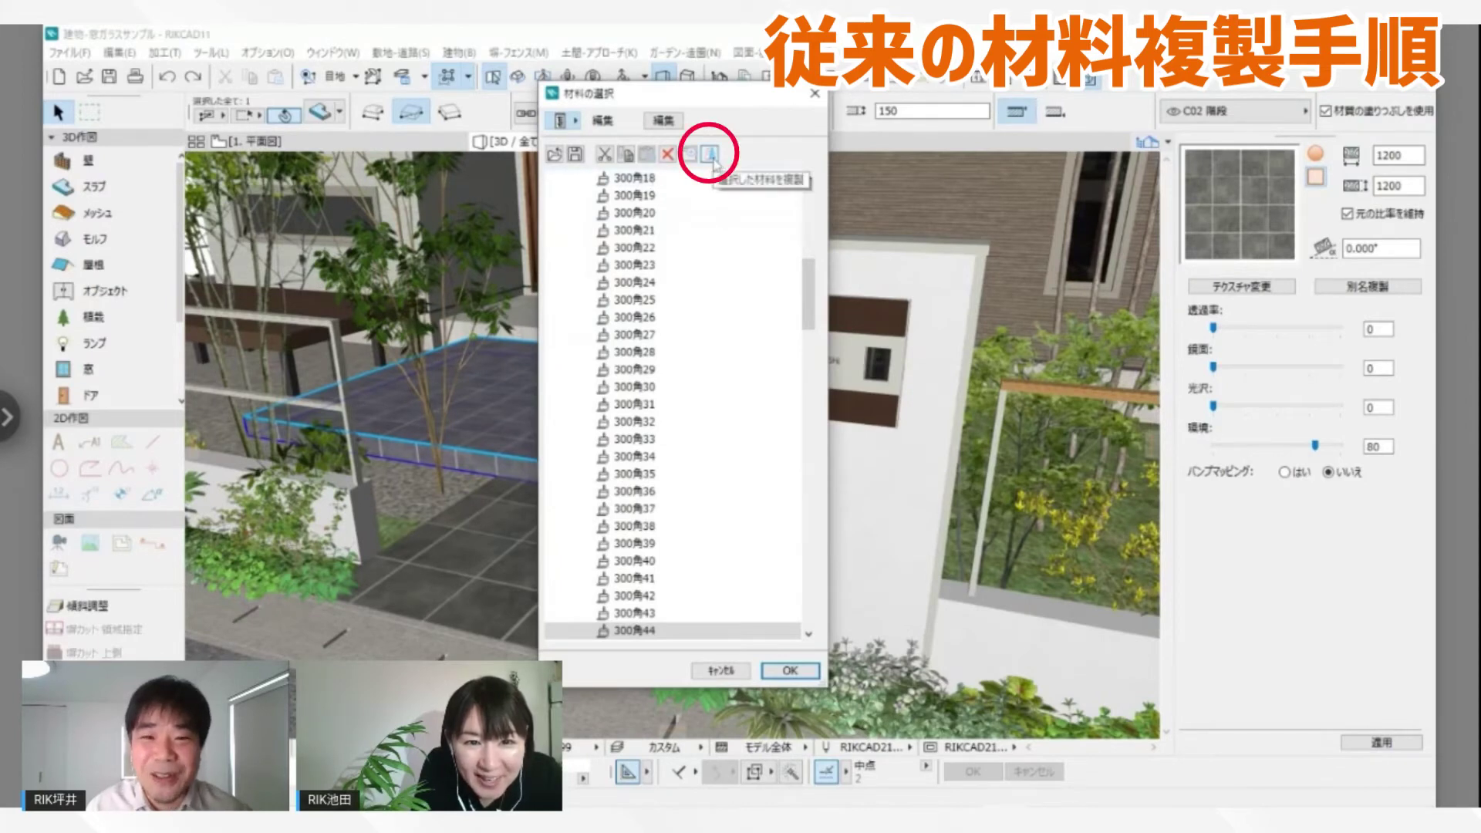
pyautogui.click(711, 155)
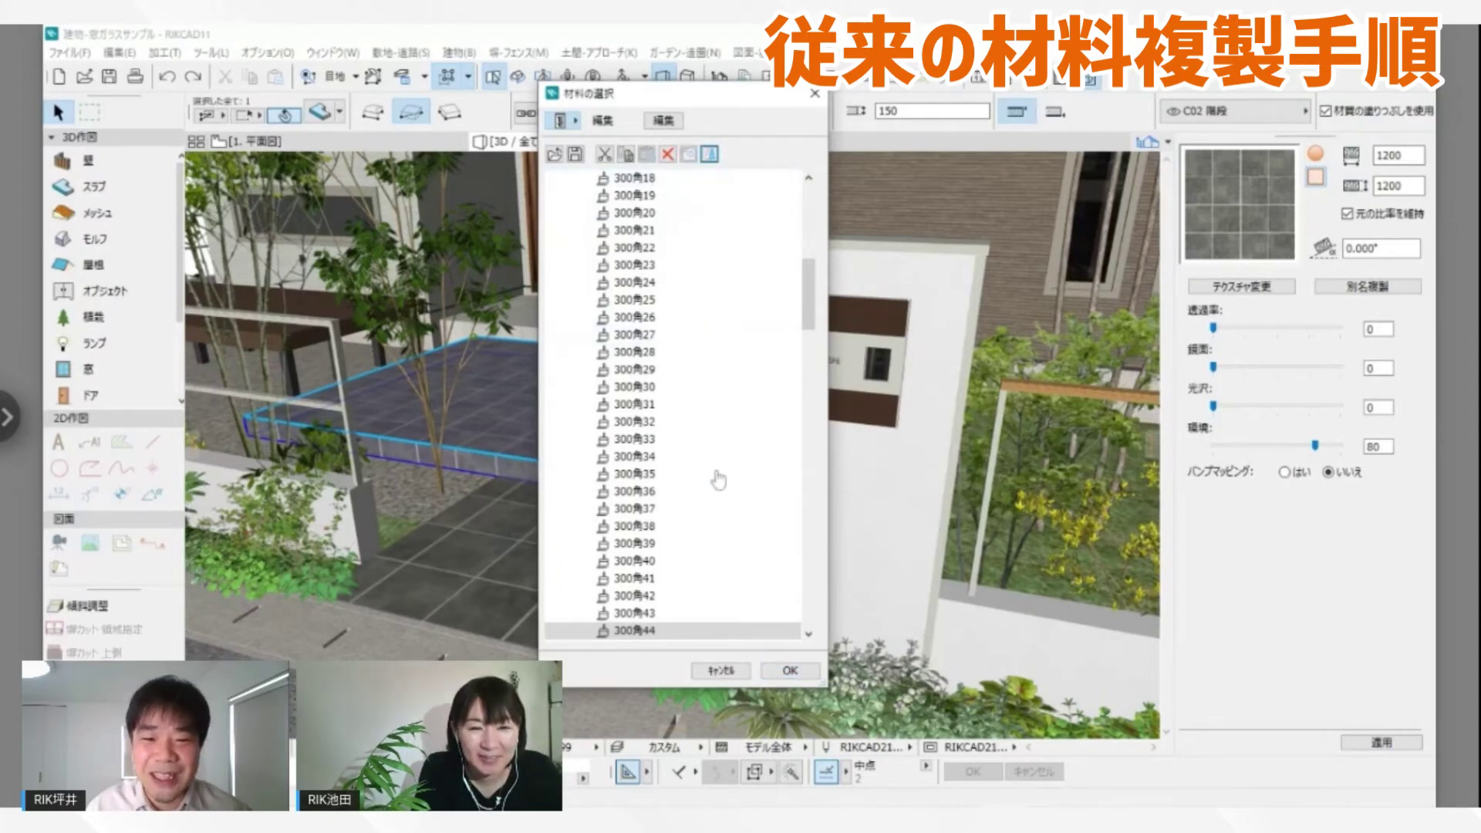
# - Rename the duplicated 300角44 material as 400角44-2
pyautogui.scroll(-2, 714, 479)
pyautogui.click(667, 544)
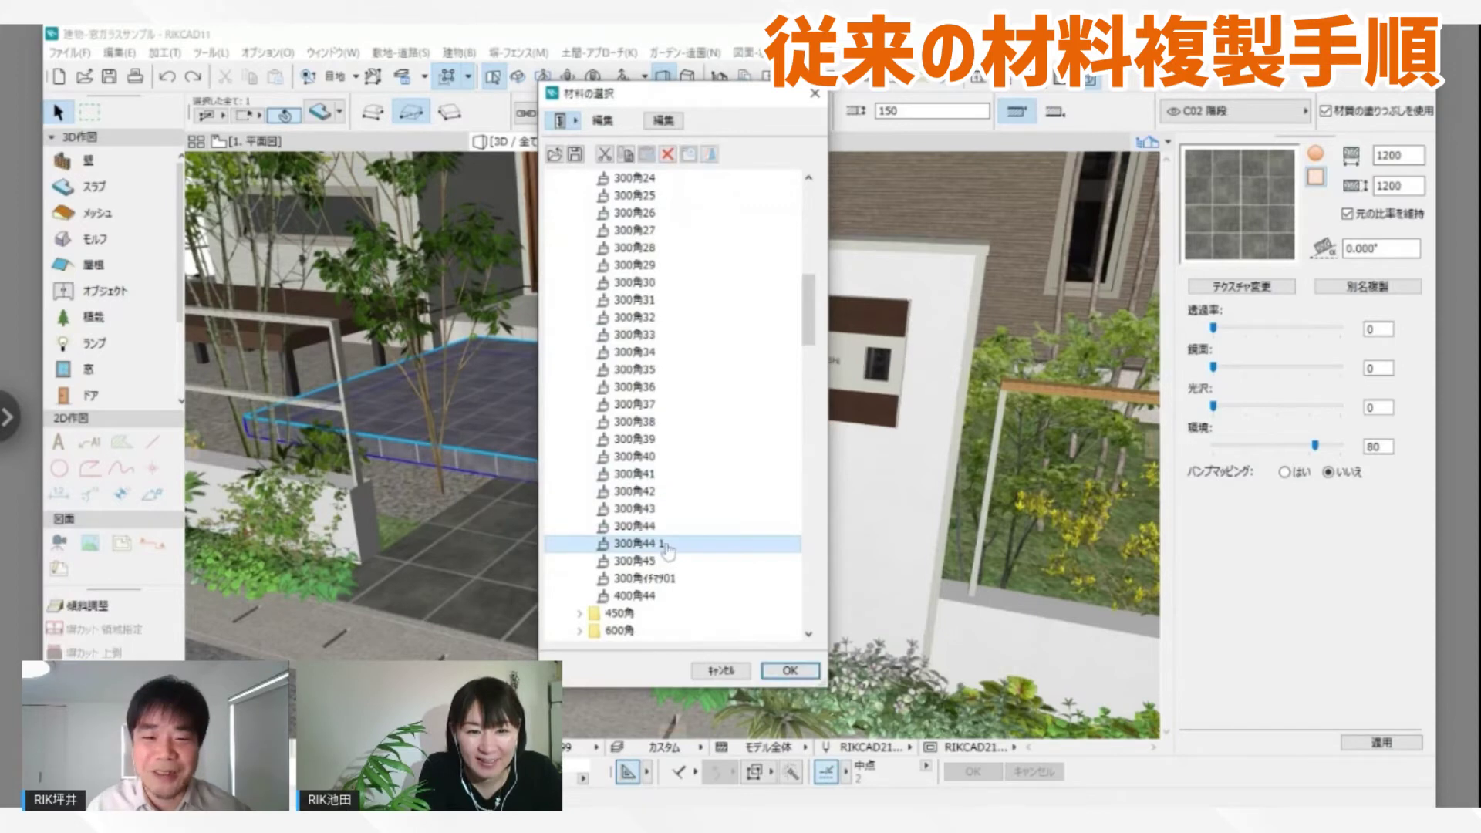
pyautogui.click(668, 544)
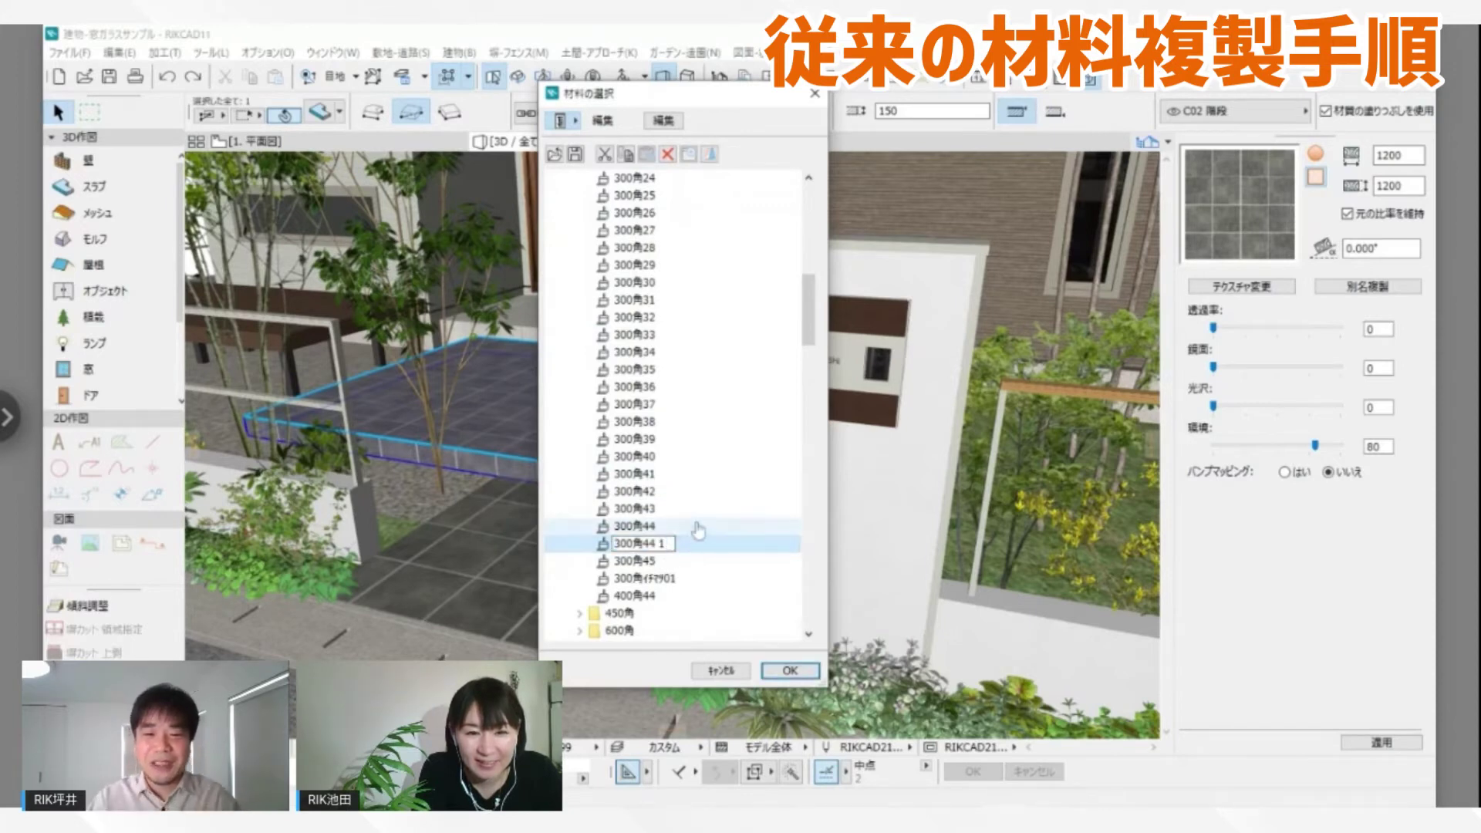
pyautogui.doubleClick(661, 544)
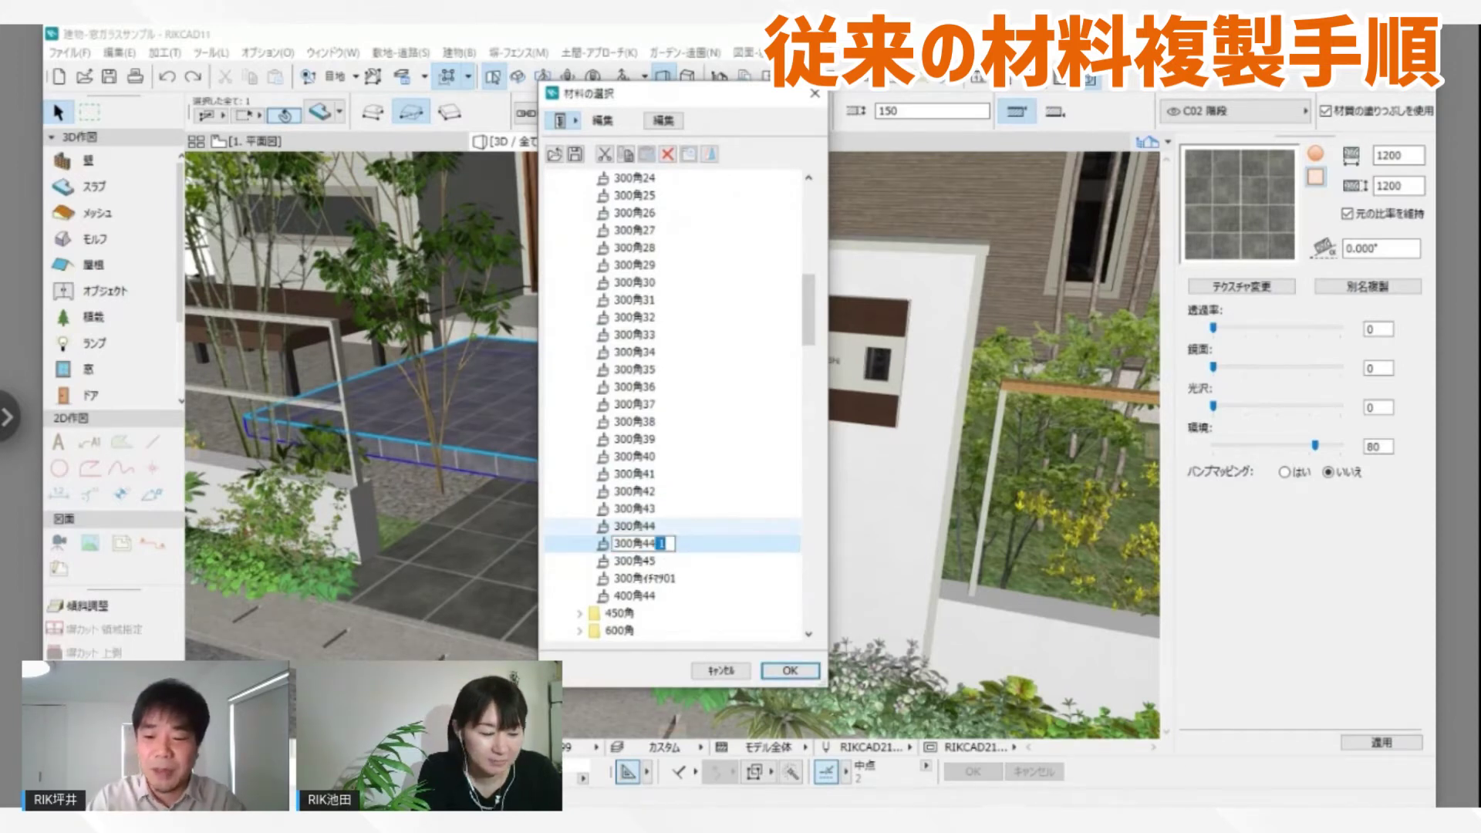
pyautogui.write('-2')
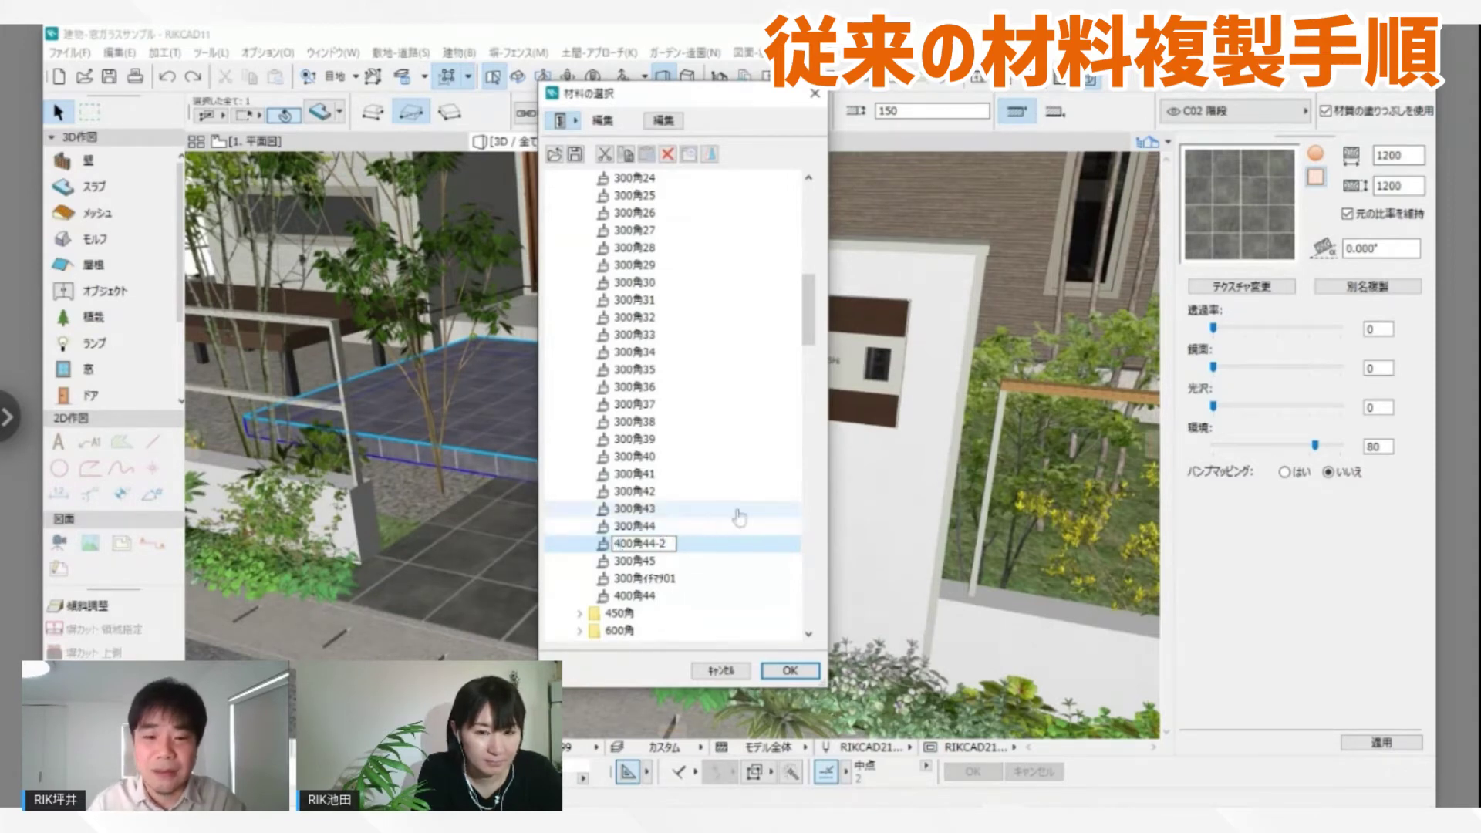
pyautogui.click(716, 546)
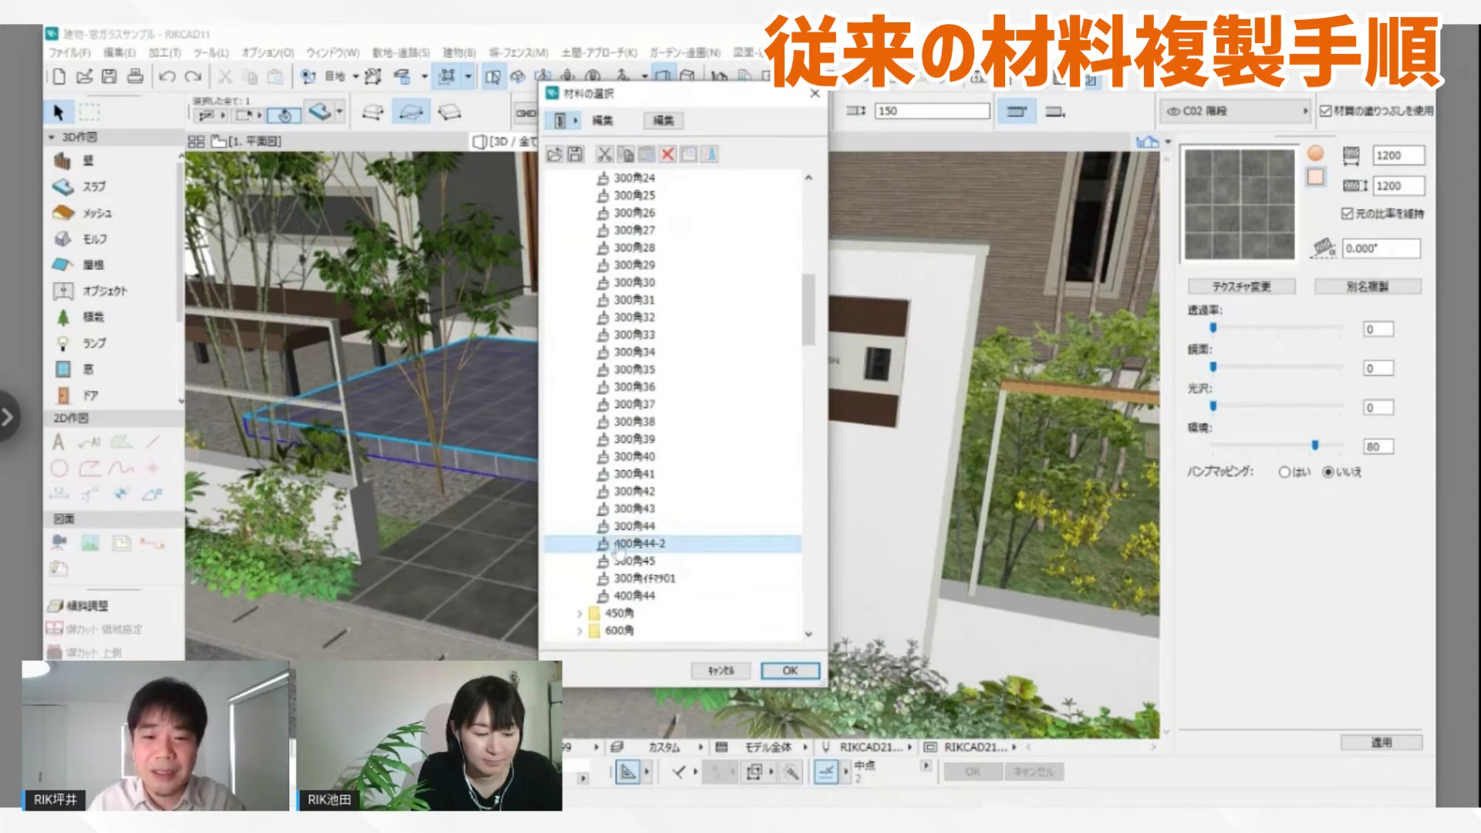
# - Edit the 400角44-2 material and set its basic-engine texture size to 1600 × 1600 mm
pyautogui.click(665, 122)
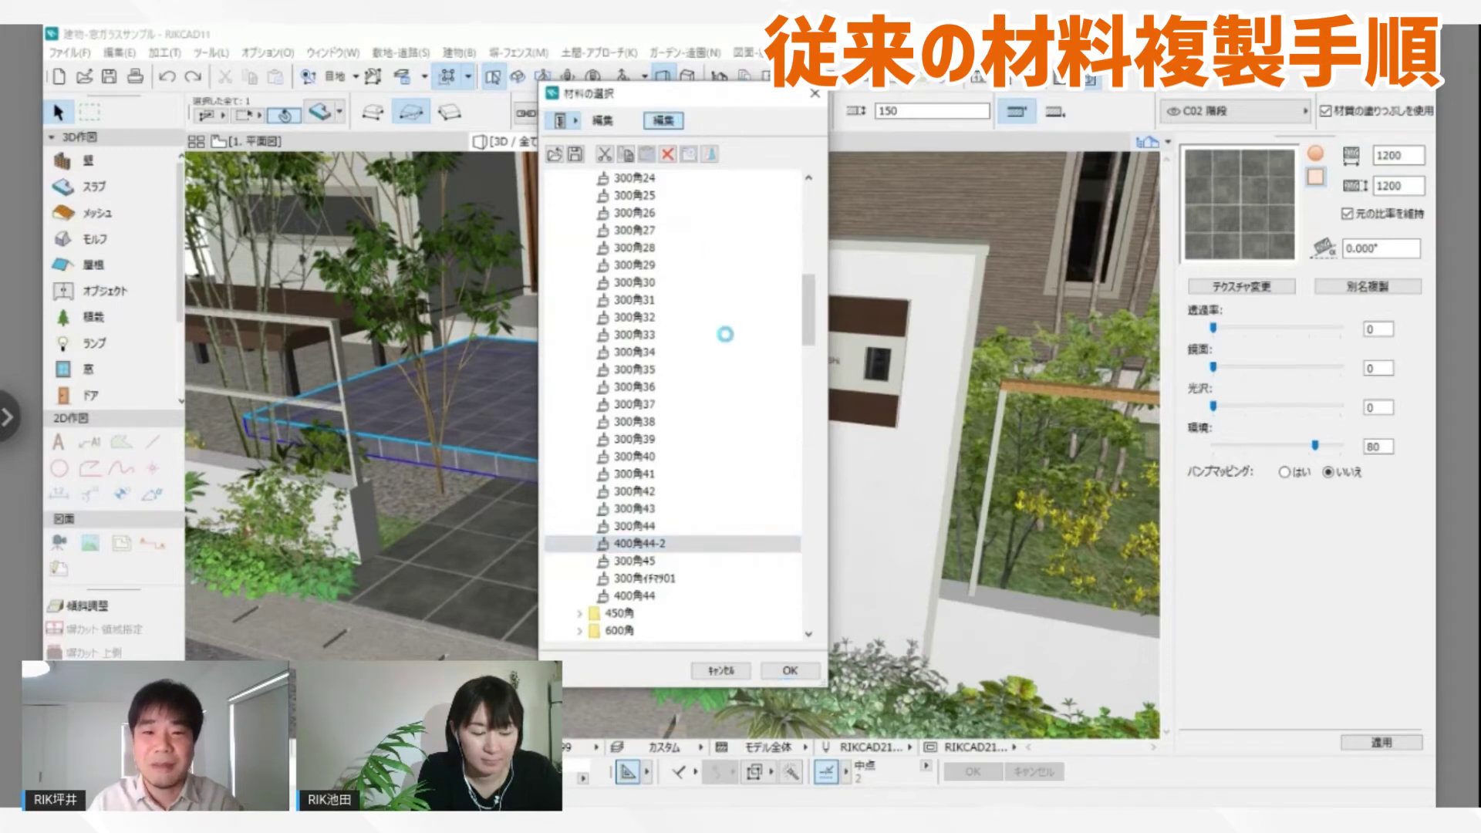
pyautogui.click(658, 590)
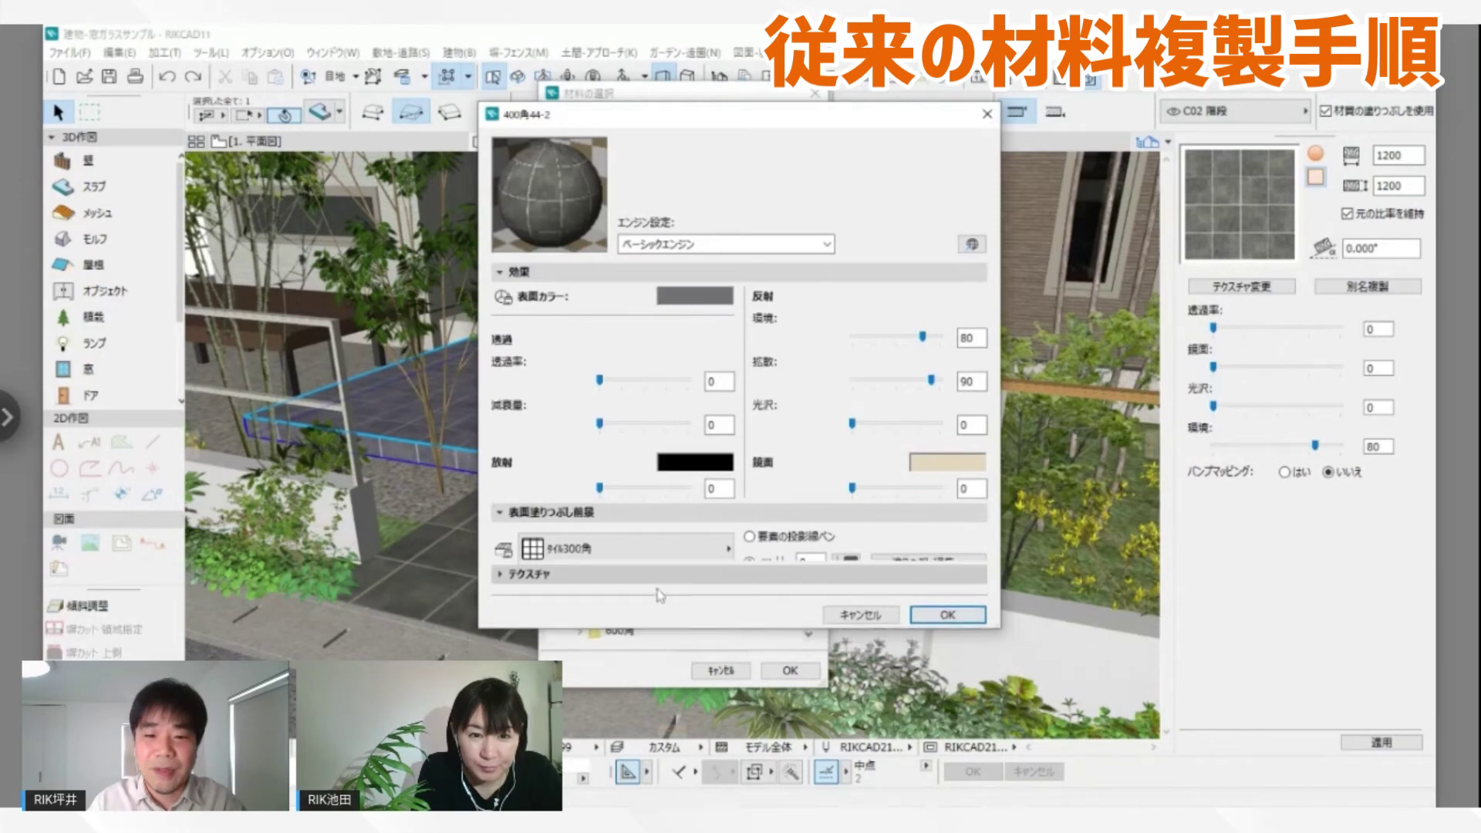
pyautogui.click(798, 568)
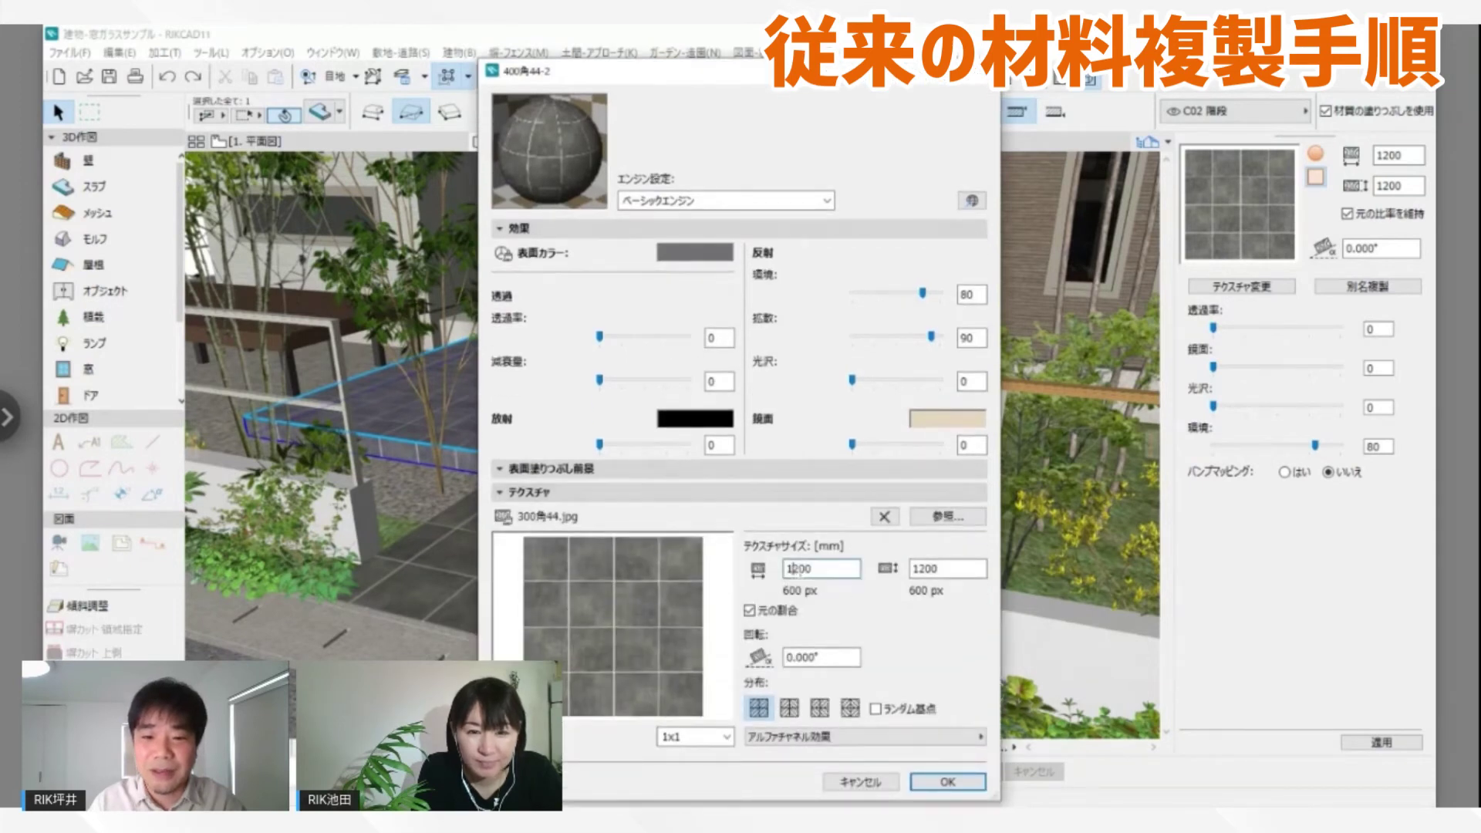
pyautogui.press('Delete')
pyautogui.write('6')
pyautogui.press('Tab')
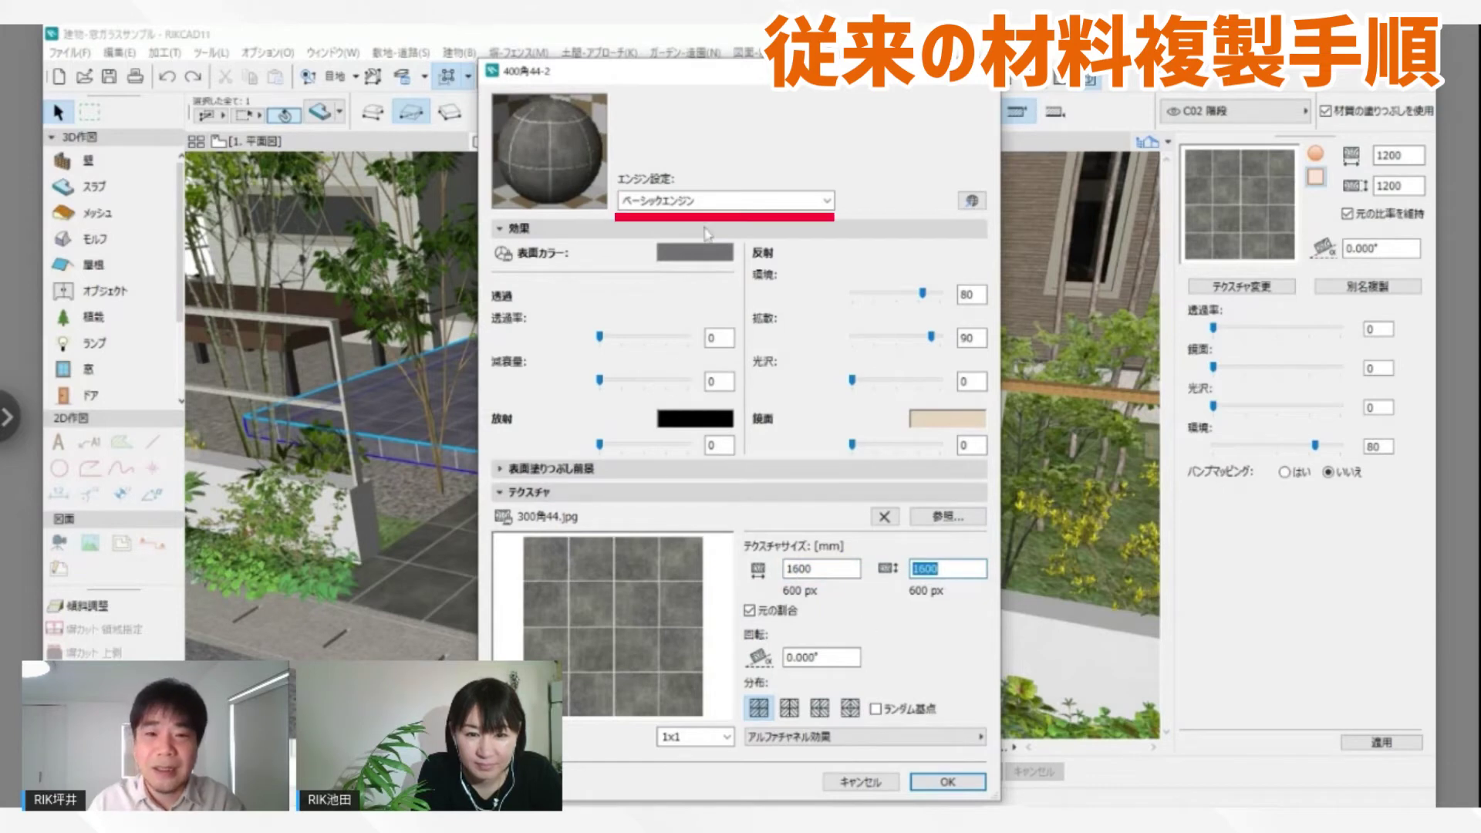
# - Update the material's Cineware and Redshift by Maxon settings from the basic engine and apply the material to the raised step slab
pyautogui.click(717, 200)
pyautogui.click(721, 233)
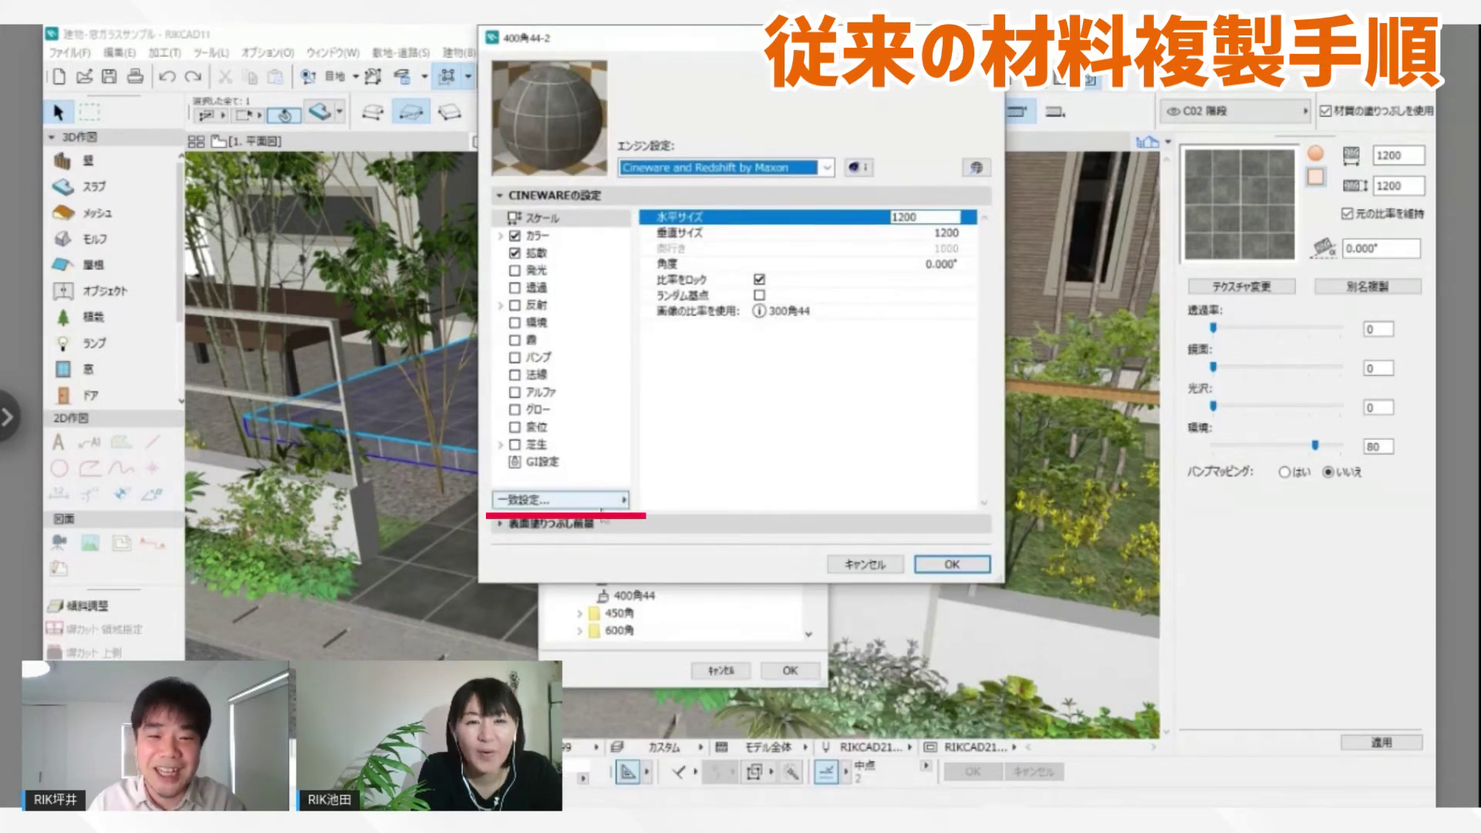
pyautogui.click(602, 503)
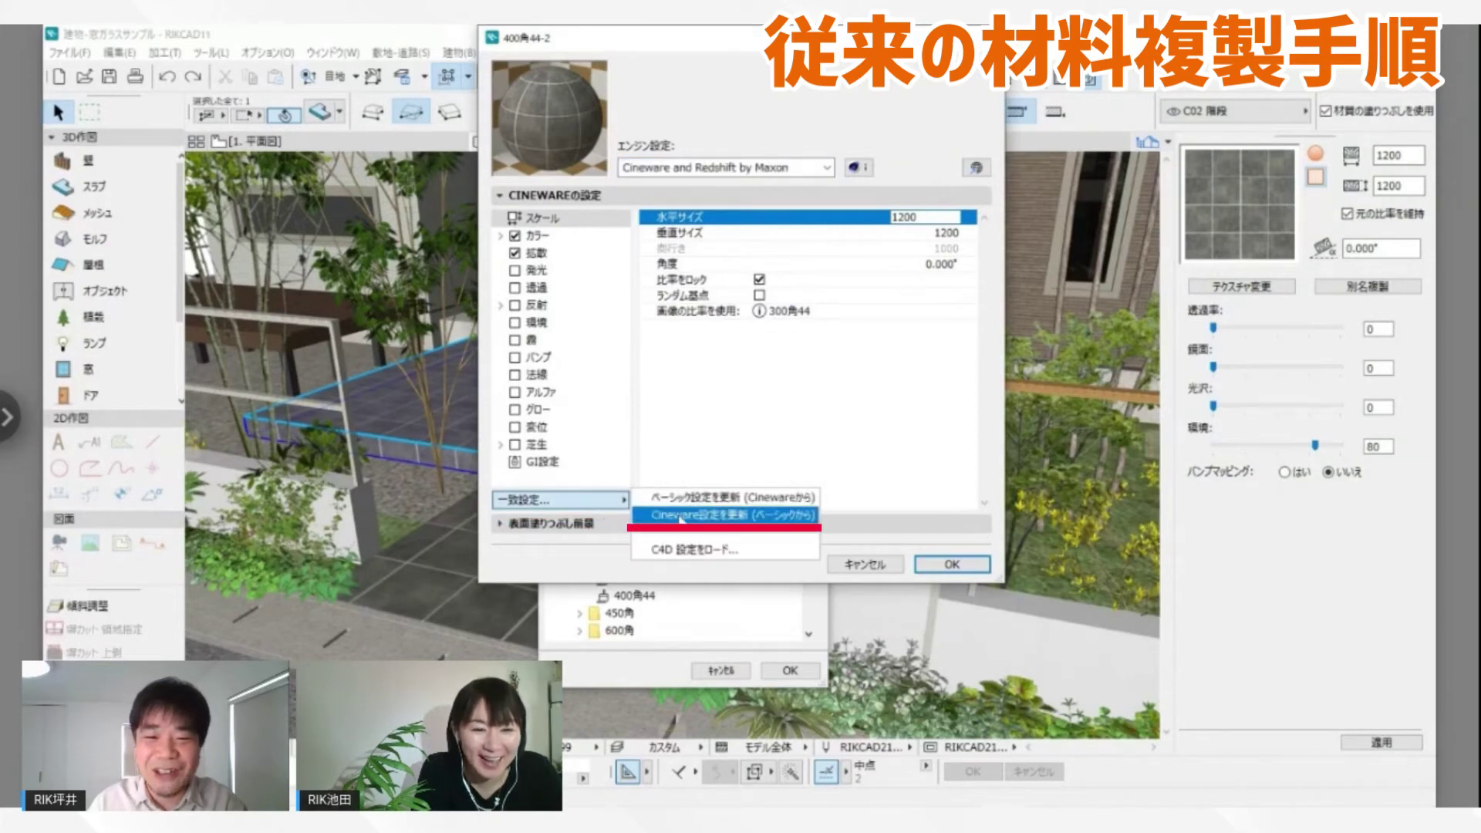
pyautogui.click(680, 521)
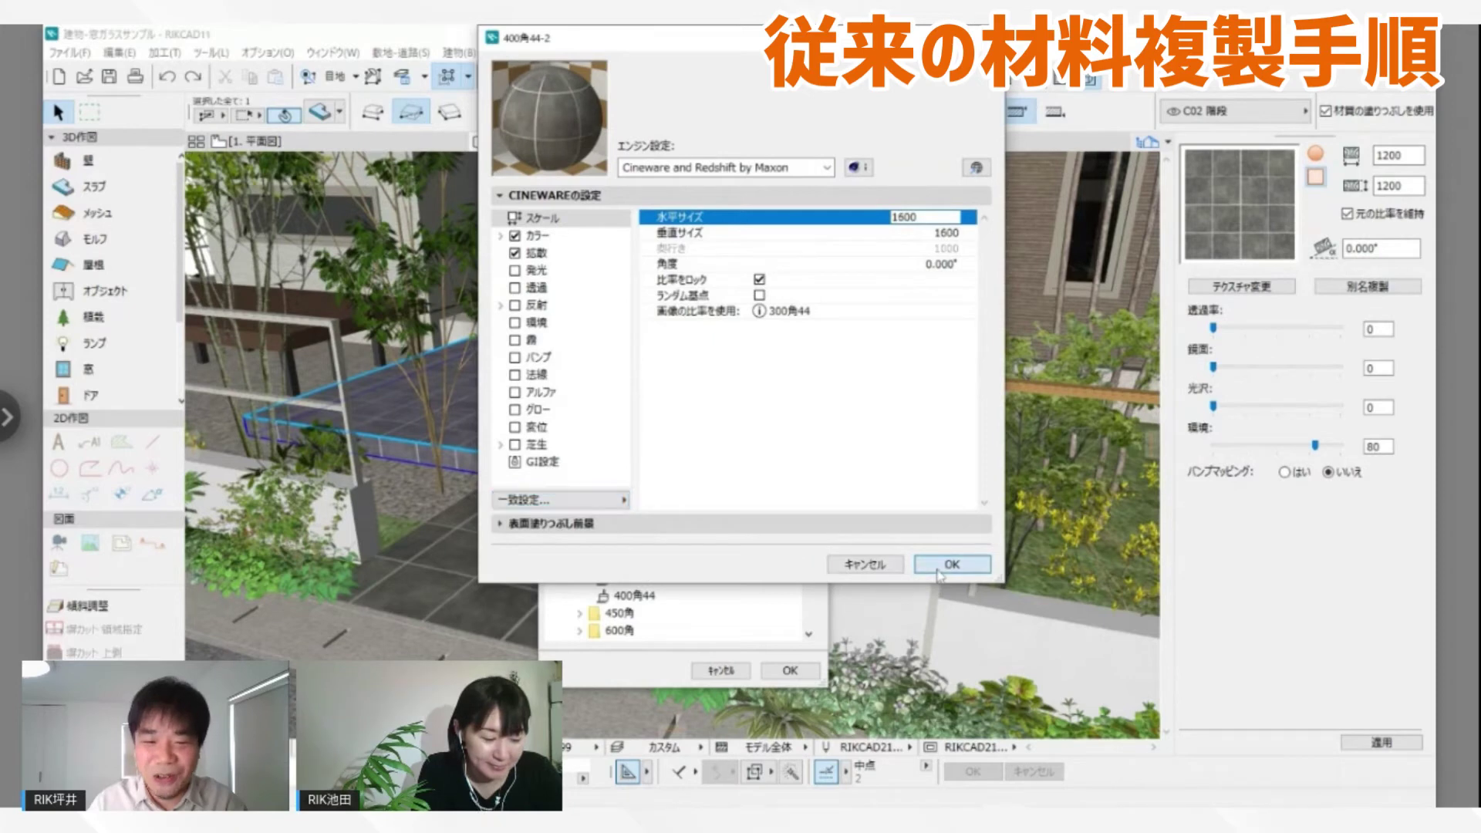
pyautogui.click(940, 571)
pyautogui.click(786, 677)
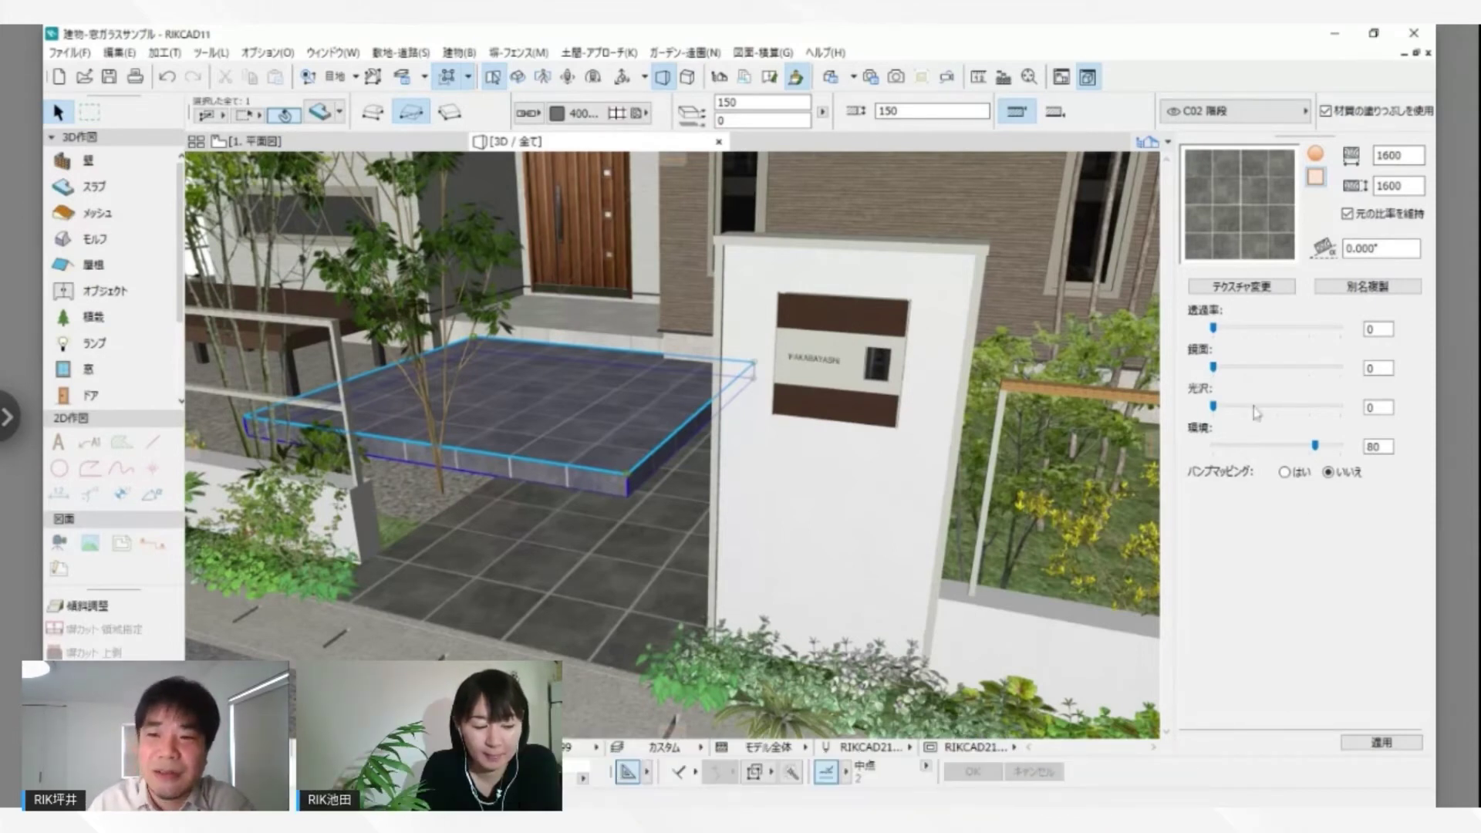
# - Preview several 2丁イモ tile images from the texture library for the step slab's material, and cancel without replacing its texture
pyautogui.click(1251, 286)
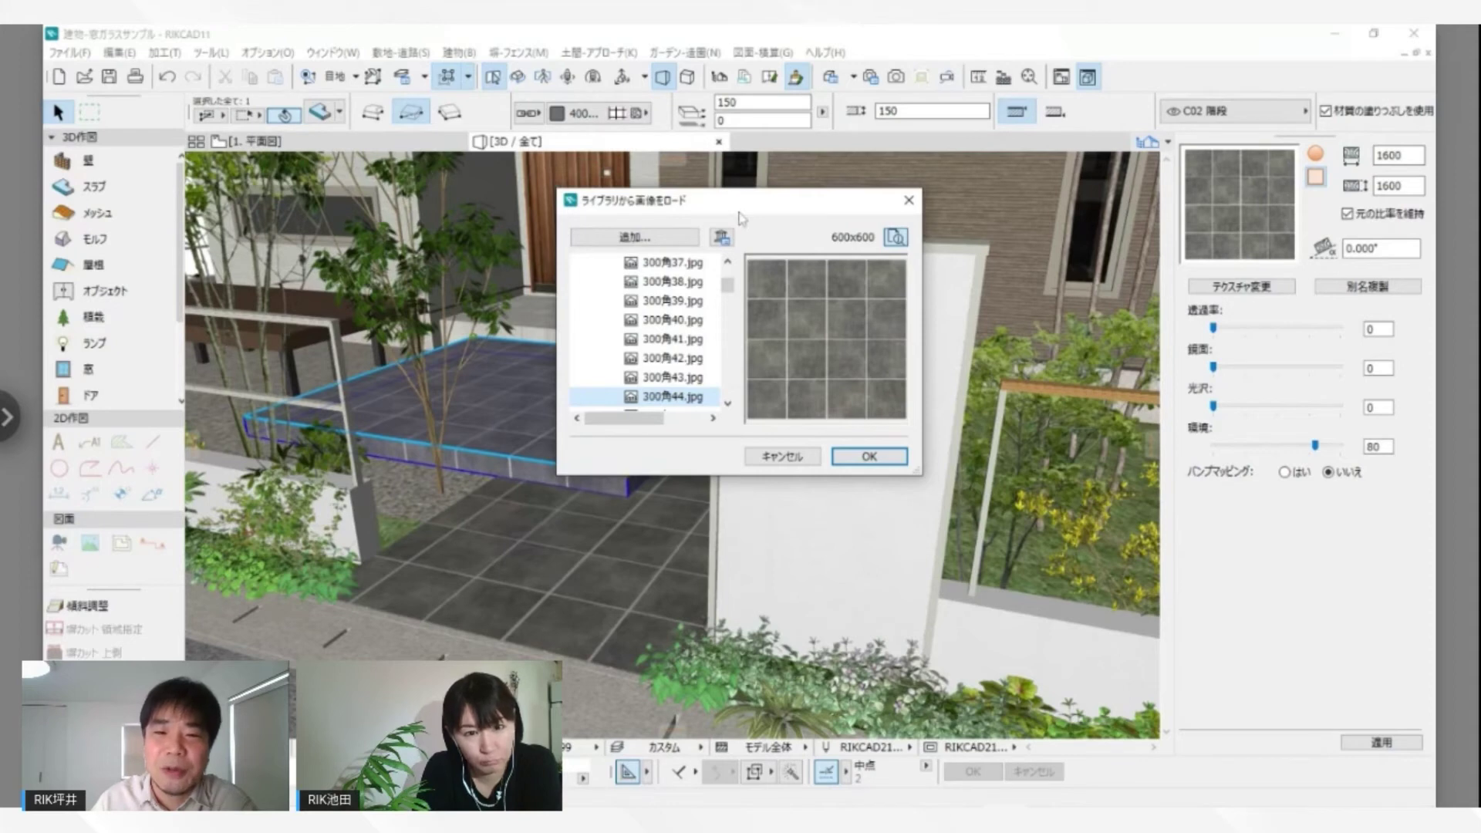
pyautogui.moveTo(728, 285)
pyautogui.mouseDown()
pyautogui.moveTo(743, 491)
pyautogui.moveTo(736, 283)
pyautogui.mouseUp()
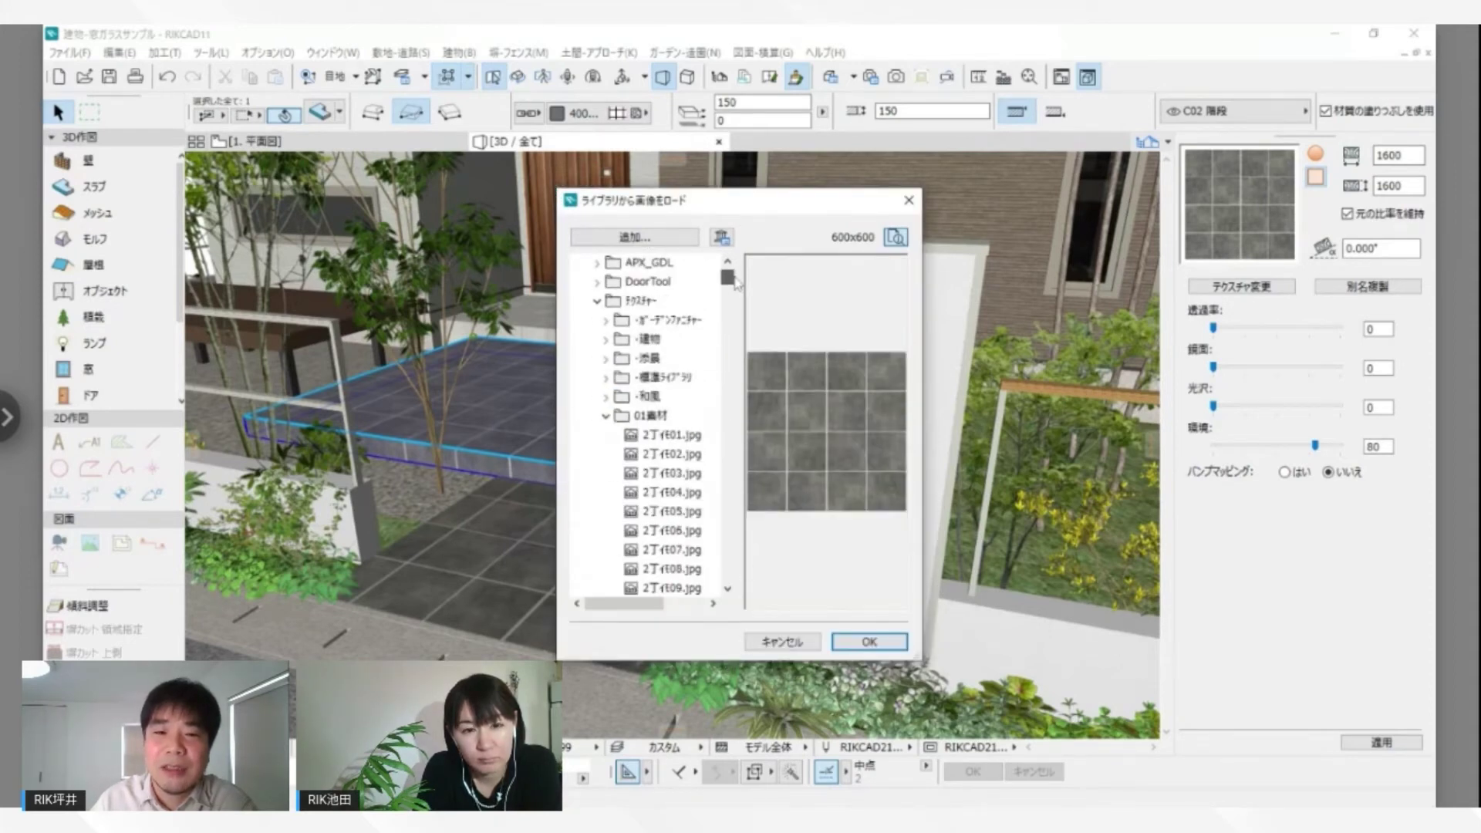
pyautogui.click(686, 437)
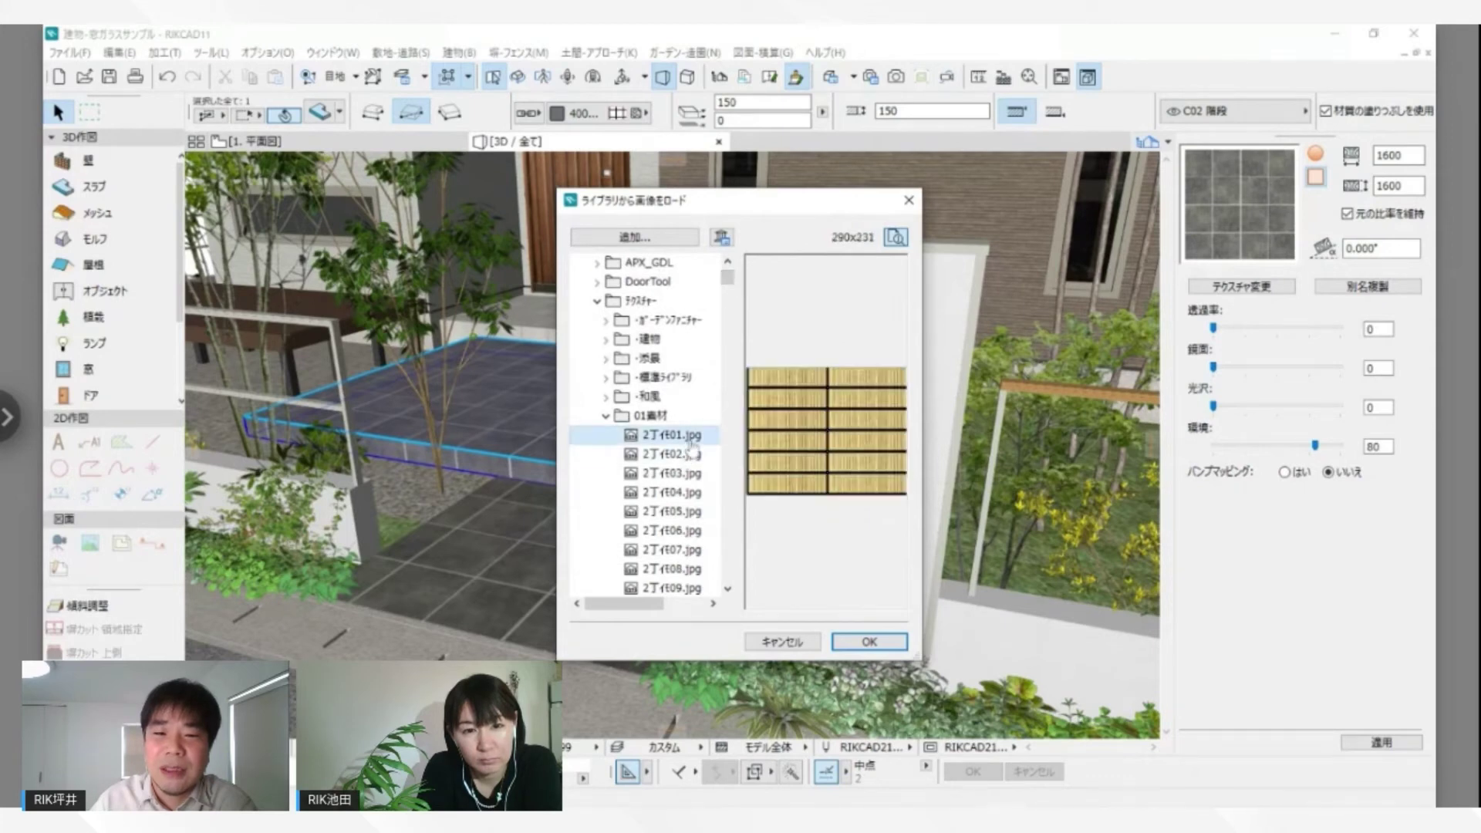
pyautogui.click(684, 473)
pyautogui.scroll(-5, 685, 532)
pyautogui.click(685, 531)
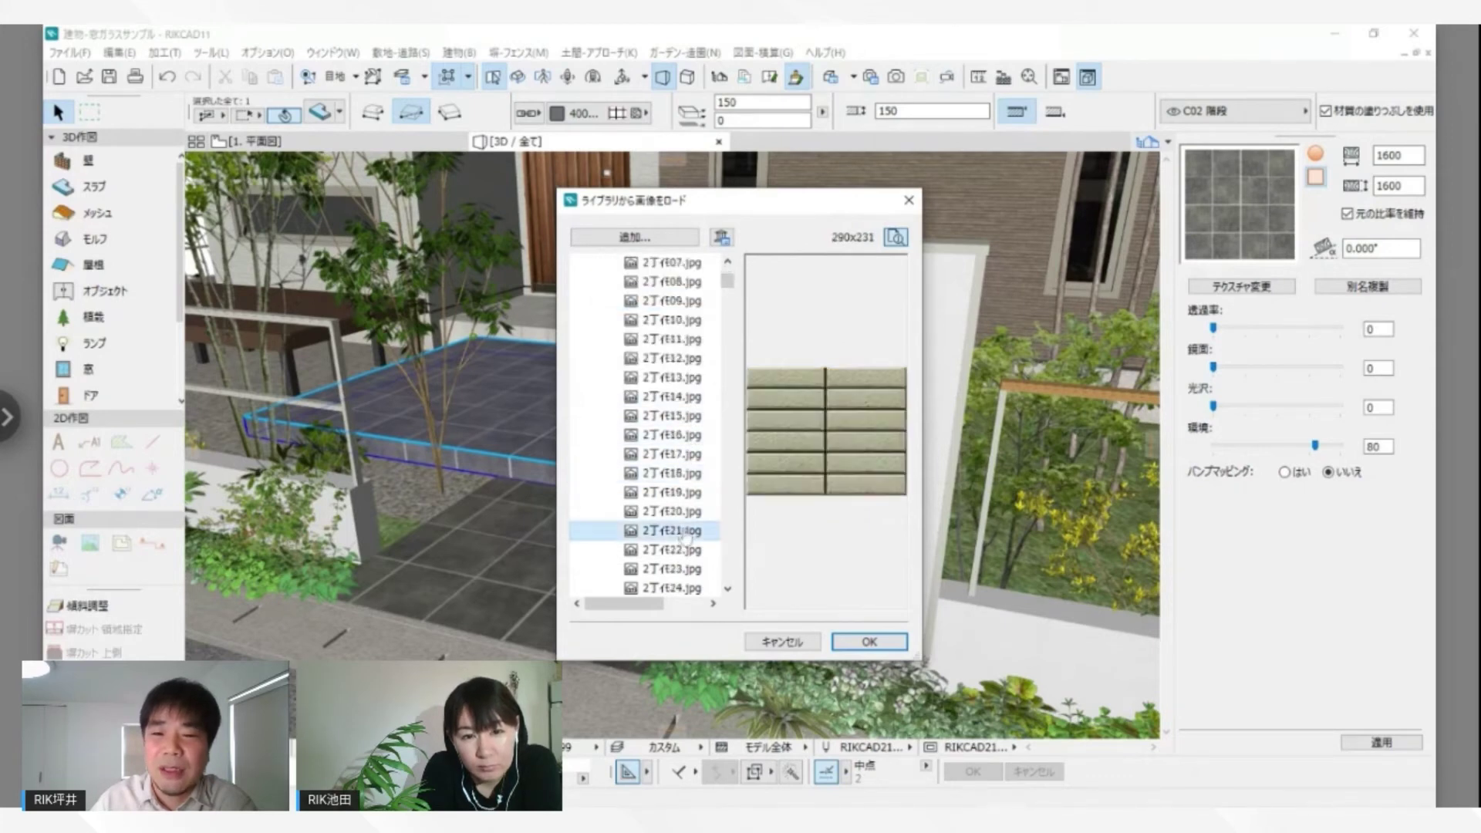
pyautogui.click(800, 647)
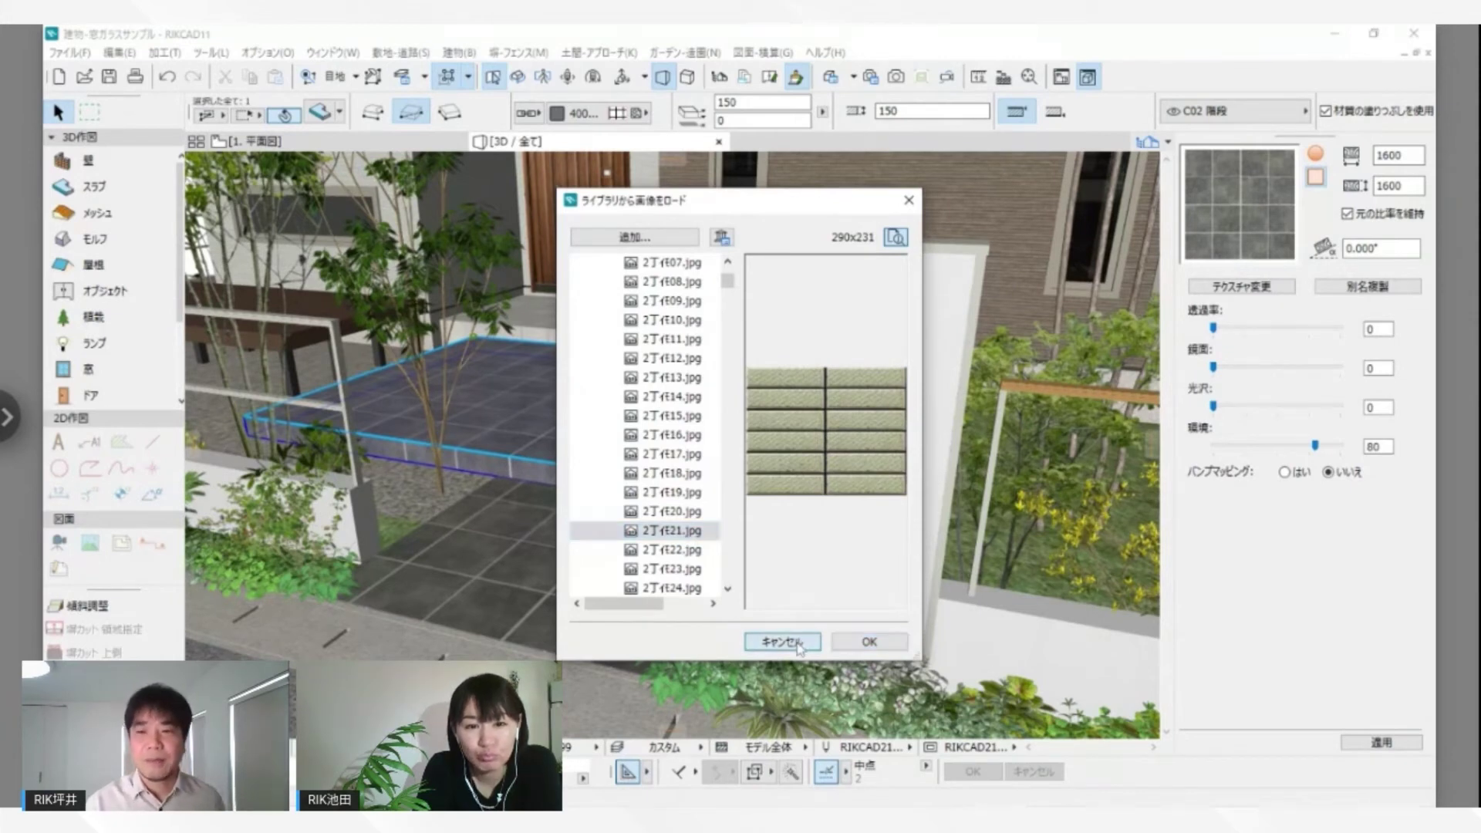
pyautogui.click(782, 641)
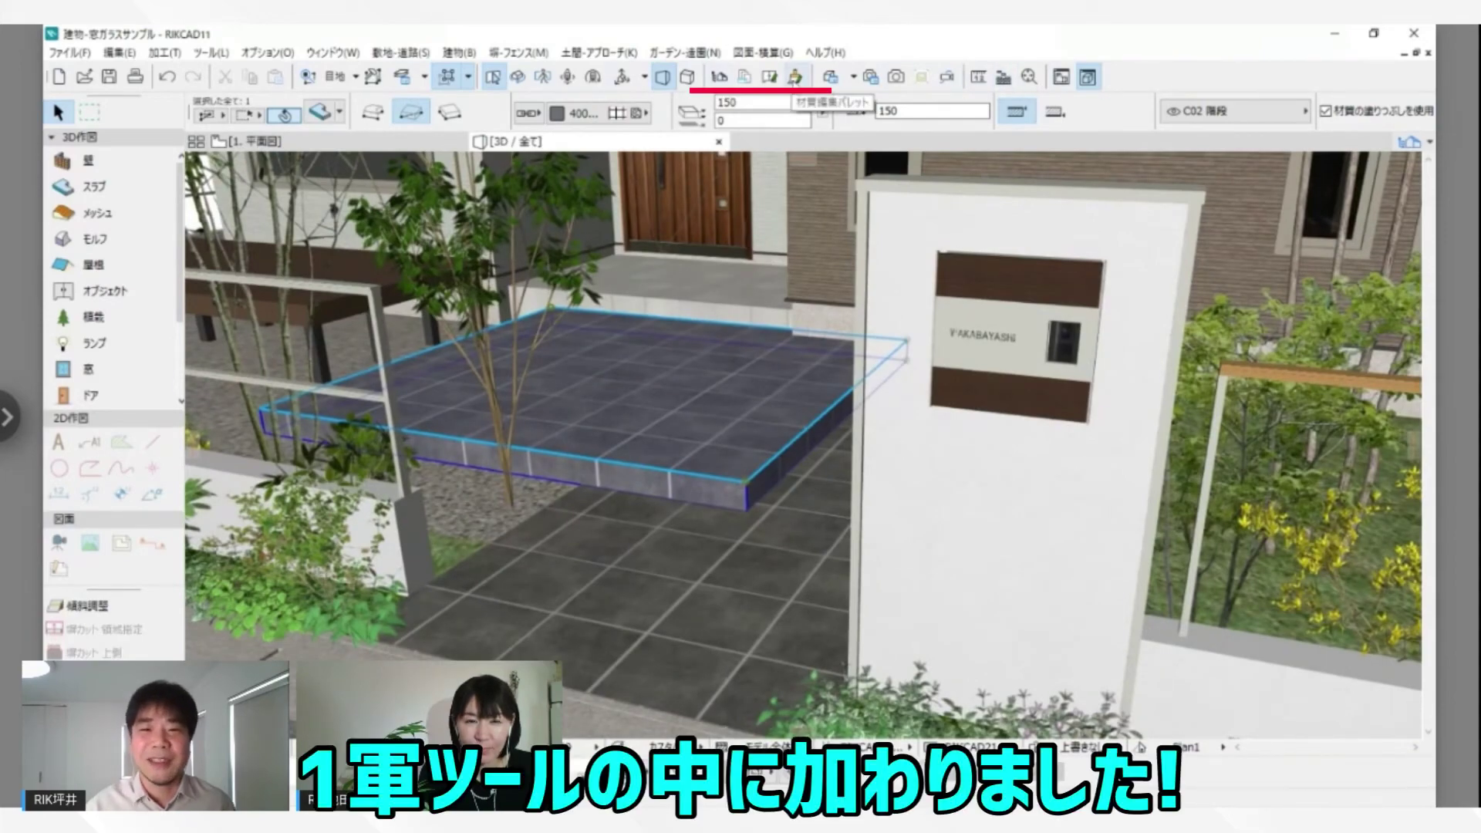
# - Show the material editing palette beside the 3D view and hide it again
pyautogui.click(795, 77)
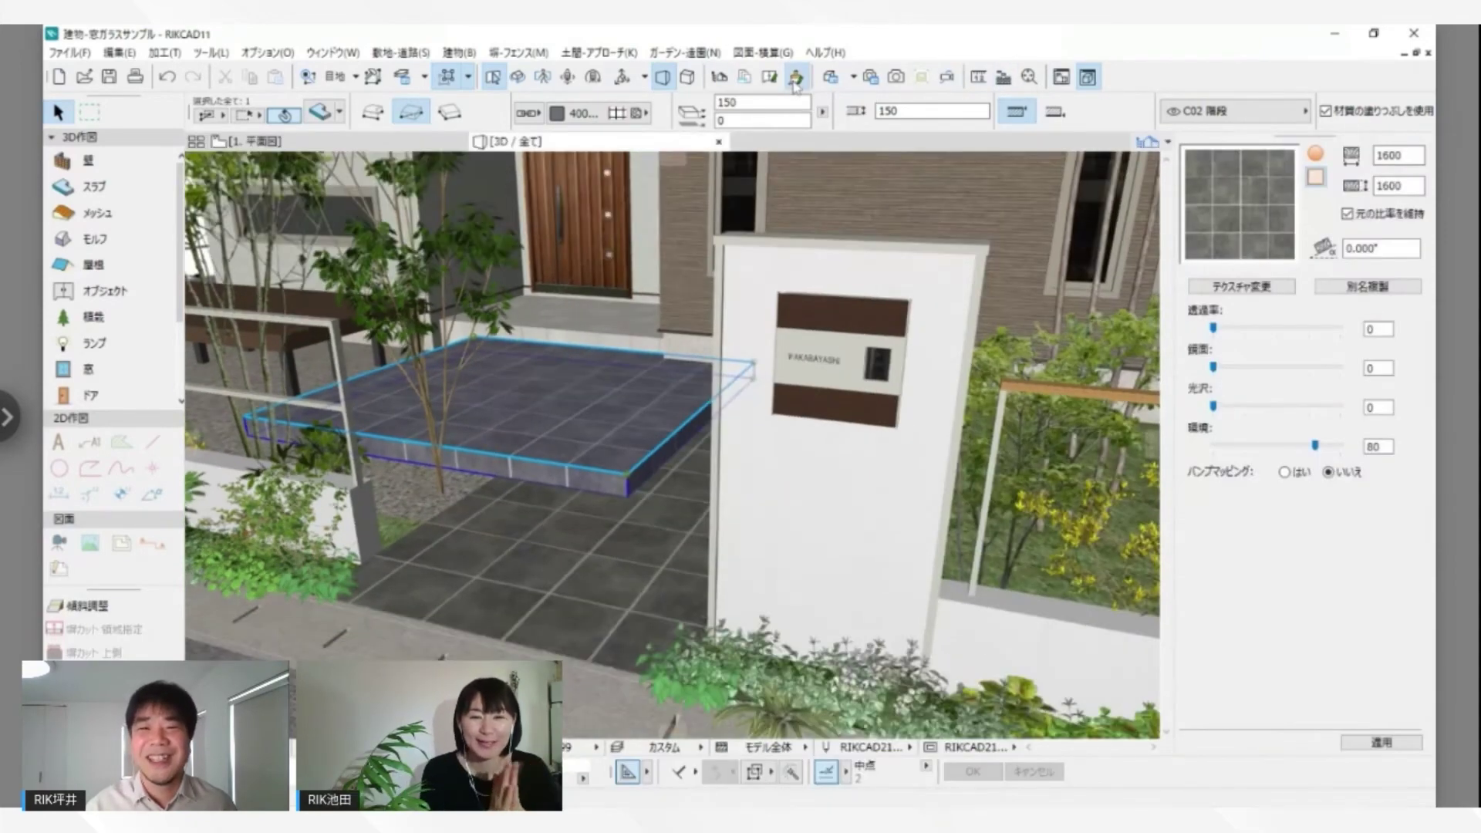
pyautogui.click(795, 77)
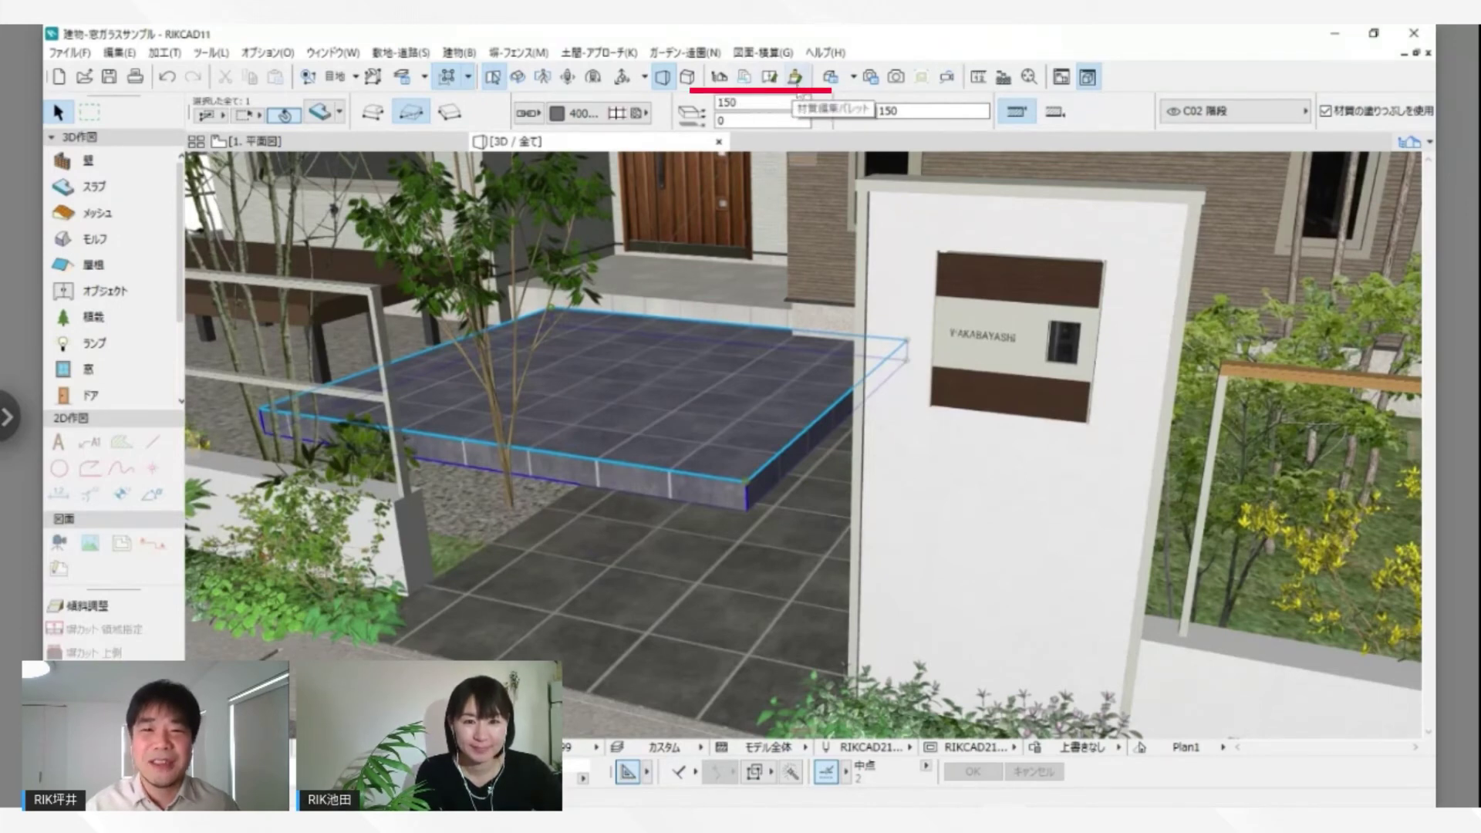
# - Show the layer palette, look through its full layer list, and hide it again
pyautogui.click(745, 80)
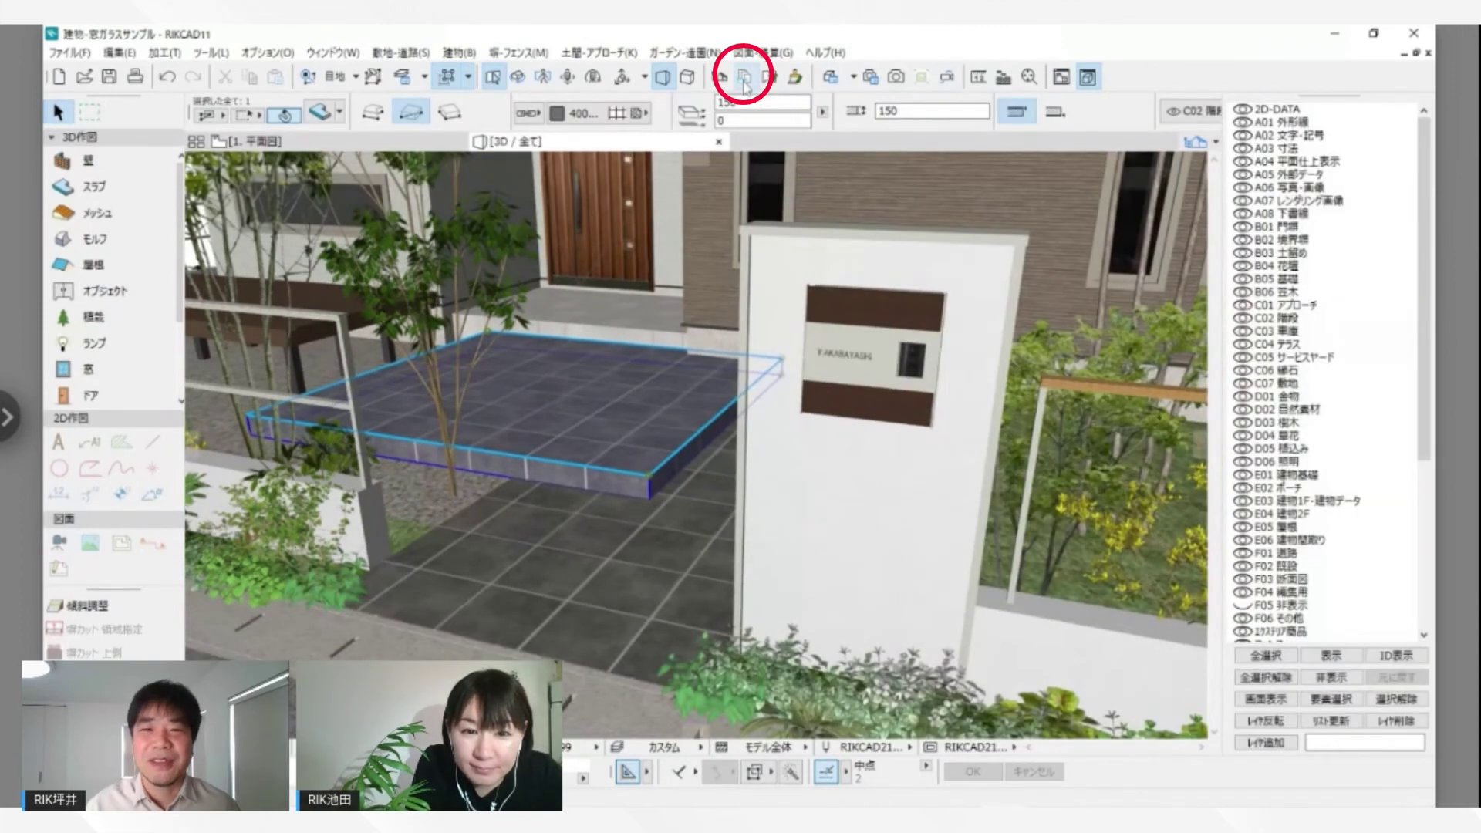
pyautogui.click(745, 82)
pyautogui.click(745, 83)
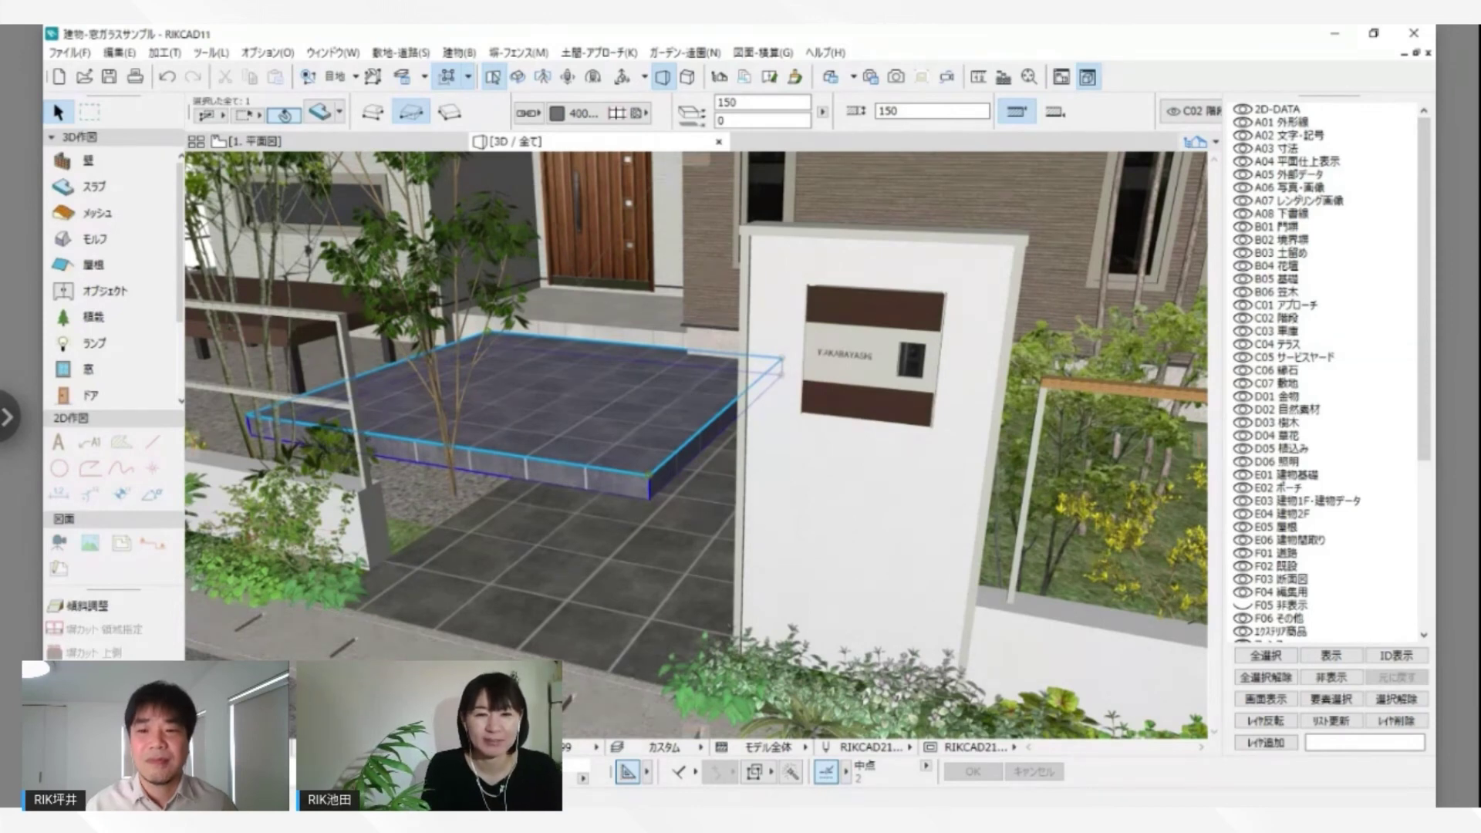
pyautogui.moveTo(1425, 248); pyautogui.dragTo(1425, 409)
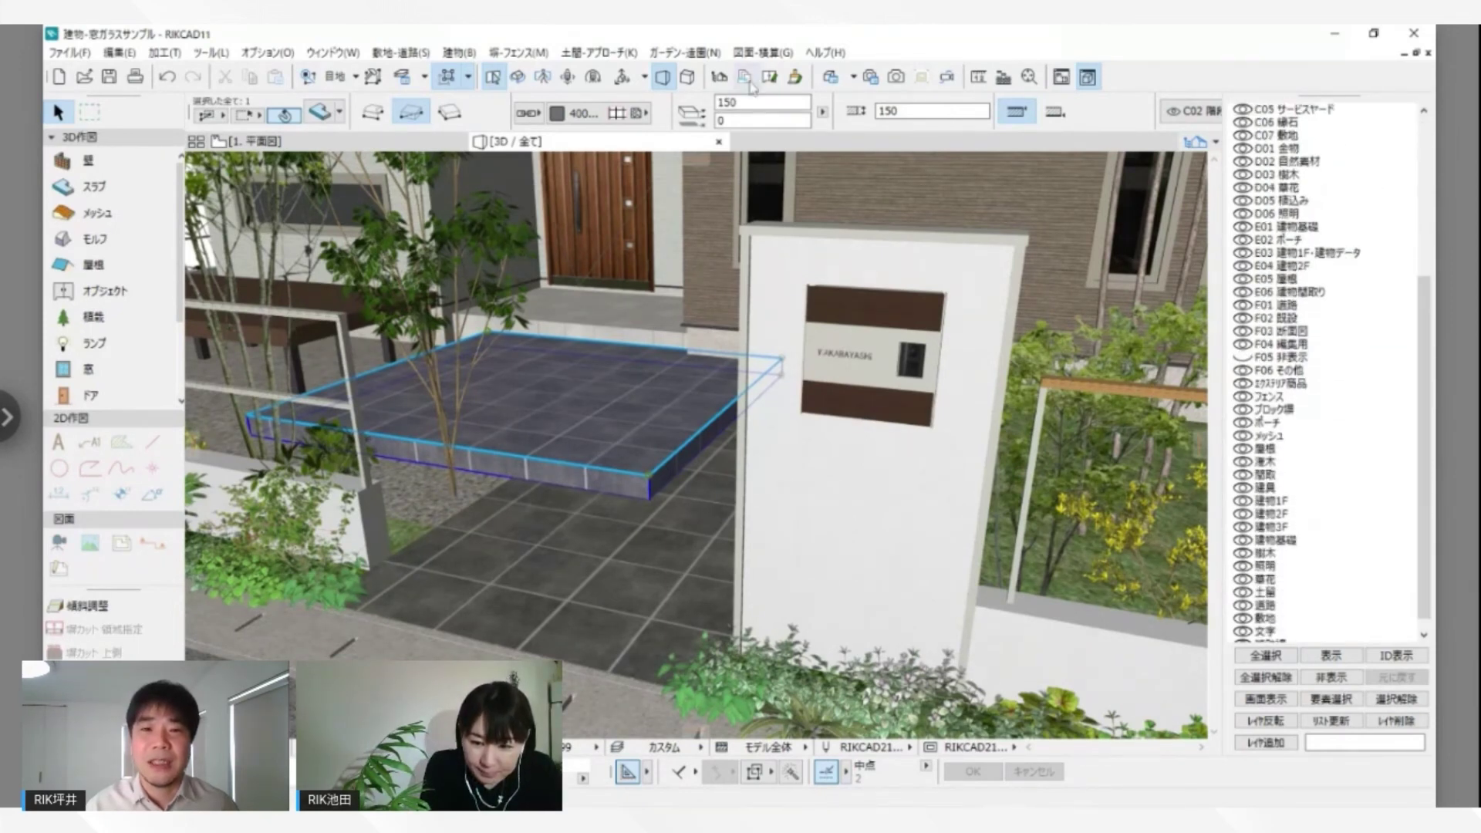
pyautogui.click(745, 77)
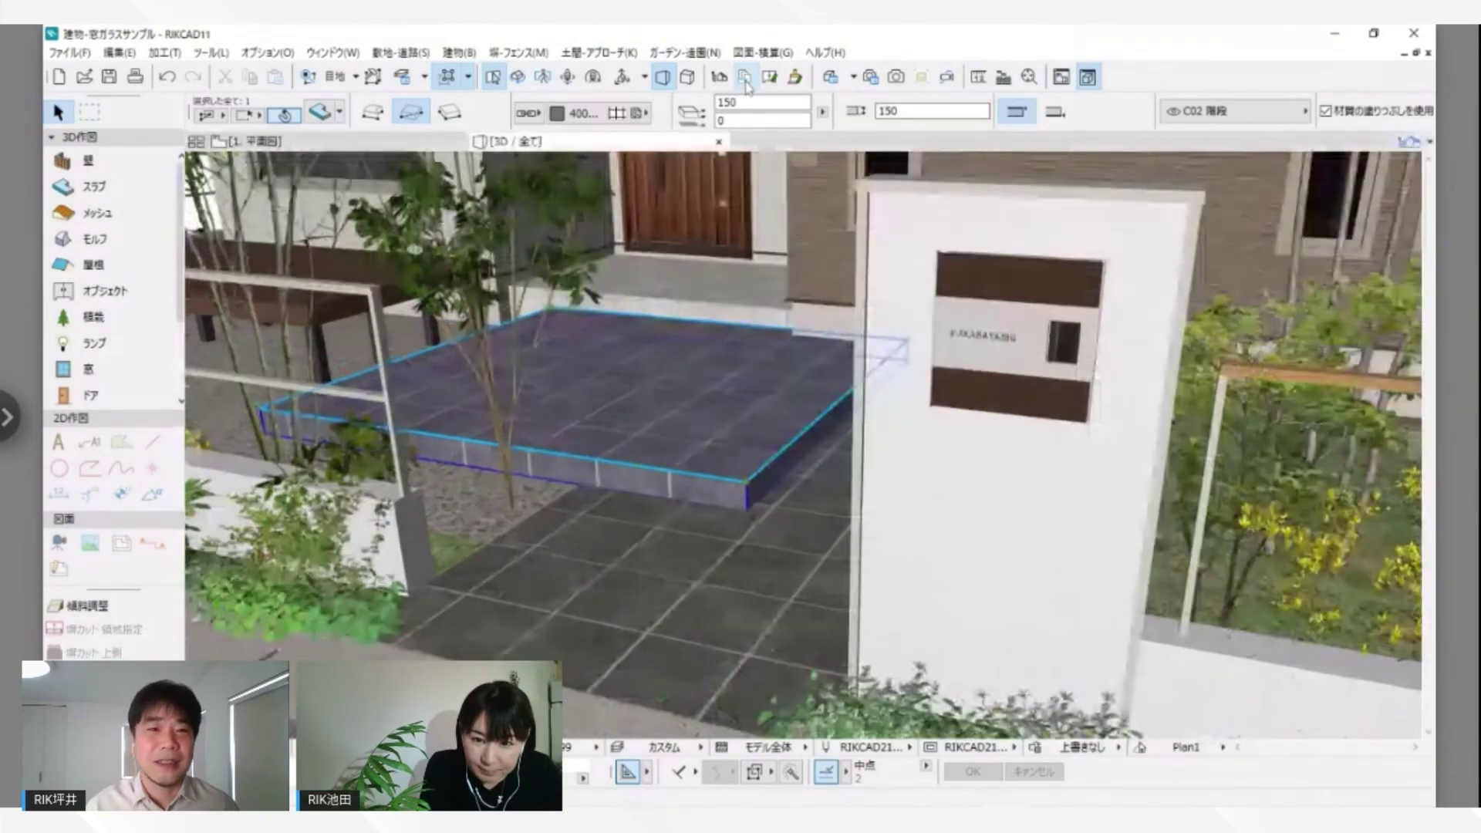